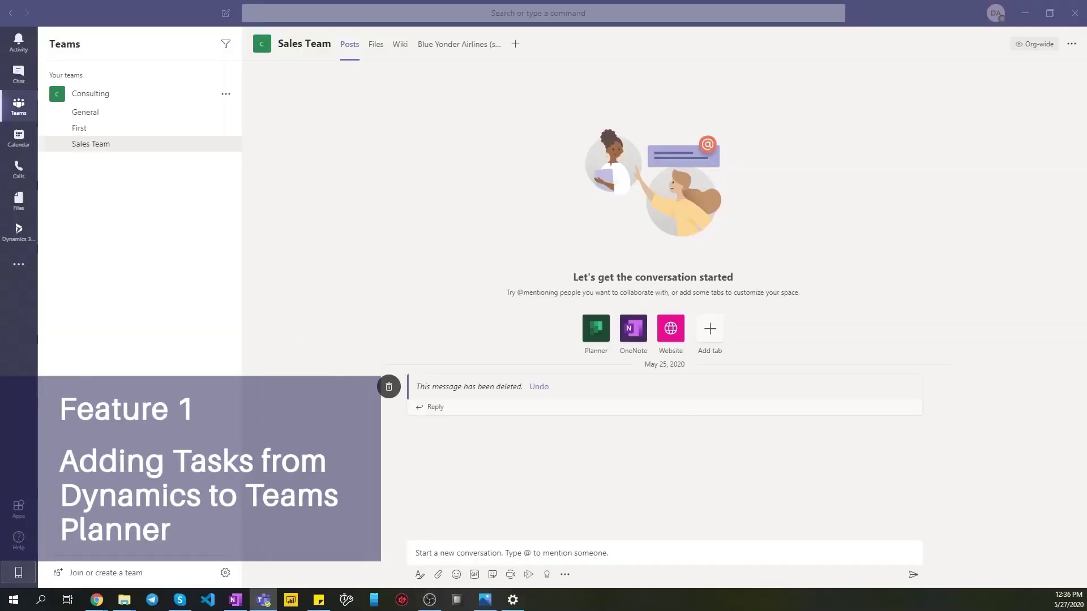
Add a Planner tab titled 'Tasks', backed by a new plan, to the Sales Team channel
click(514, 45)
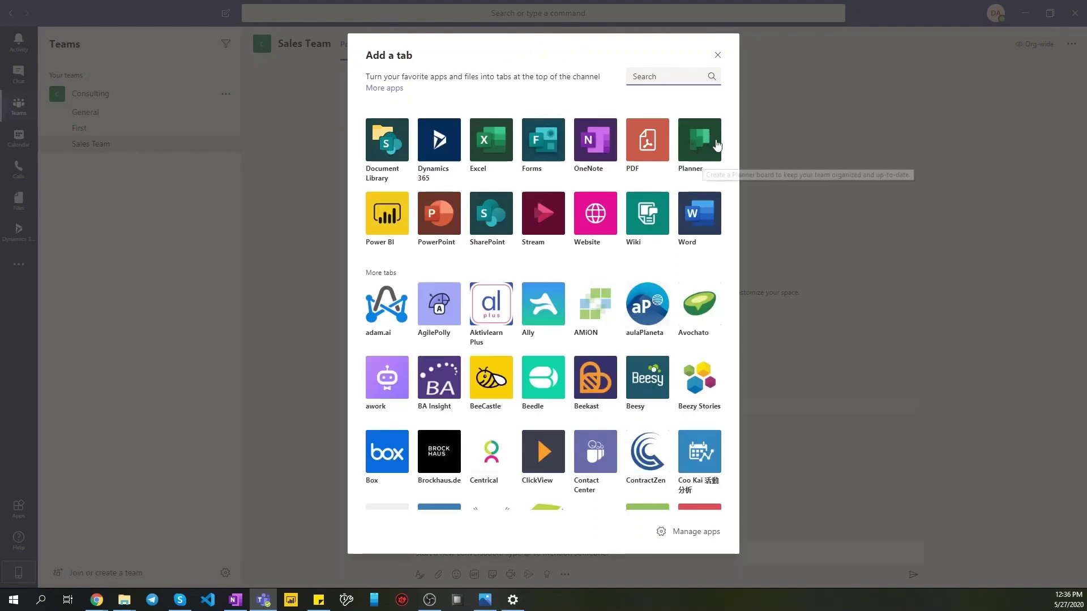
click(707, 145)
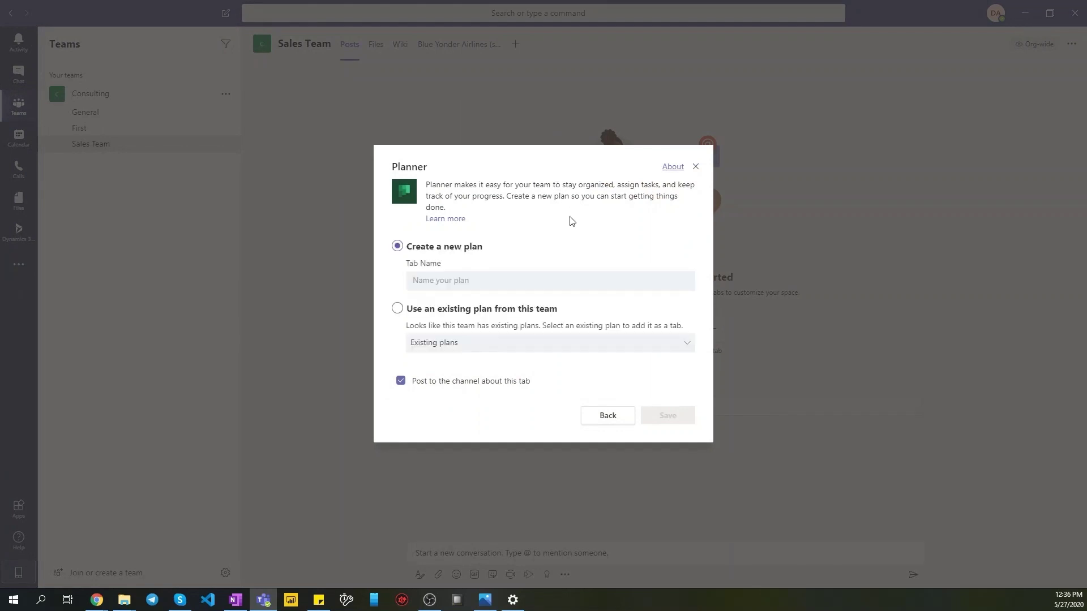
click(508, 282)
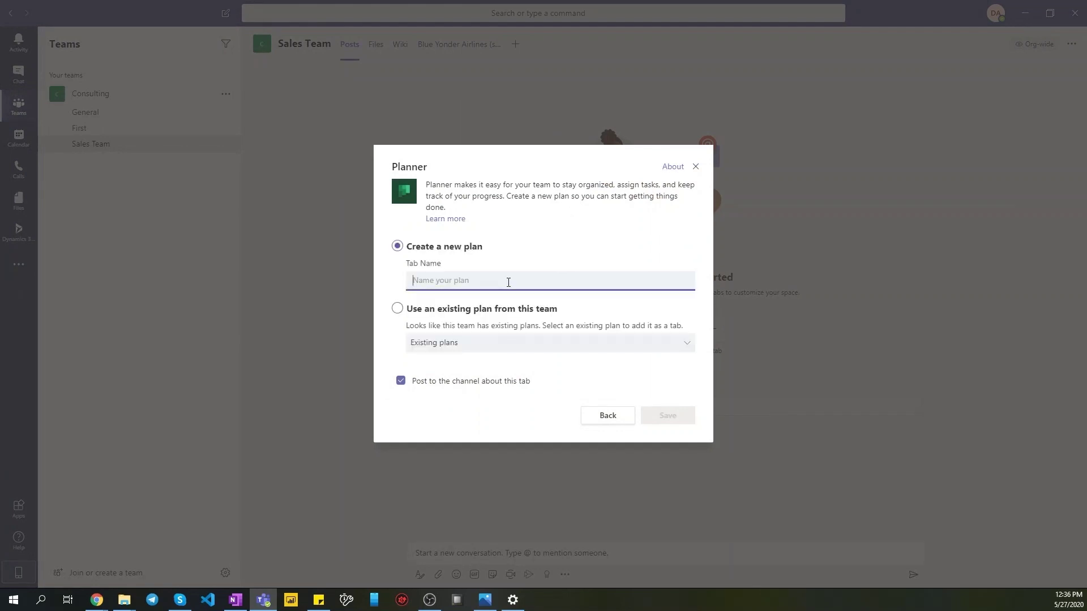
text(Tasks)
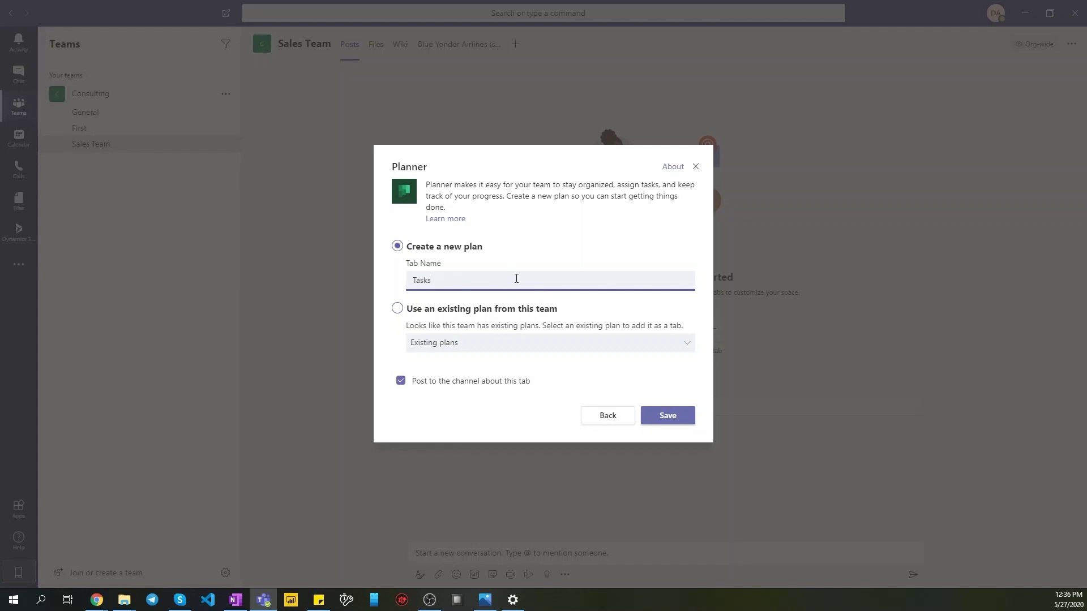
click(666, 418)
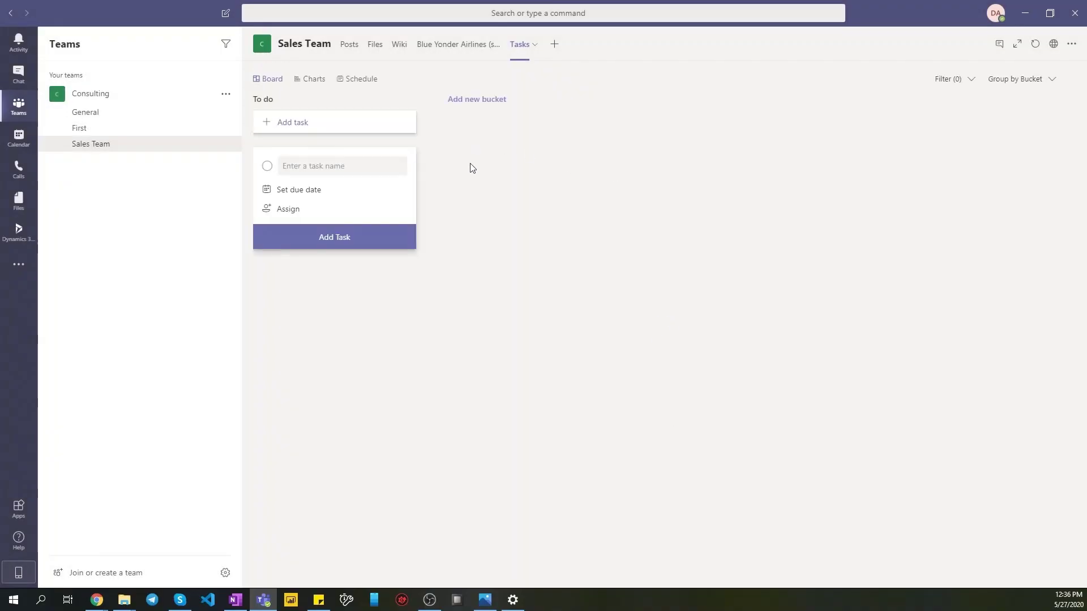
Back on Posts, find the Dynamics Activities to Planner Tasks template via 'dynamics' and continue with its connections
click(347, 44)
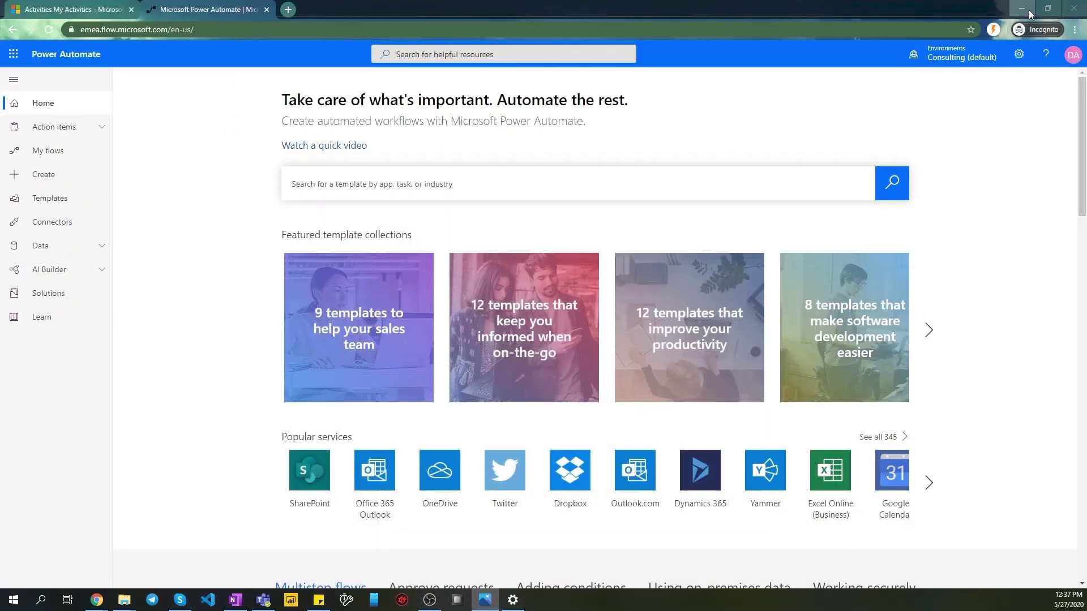
click(422, 177)
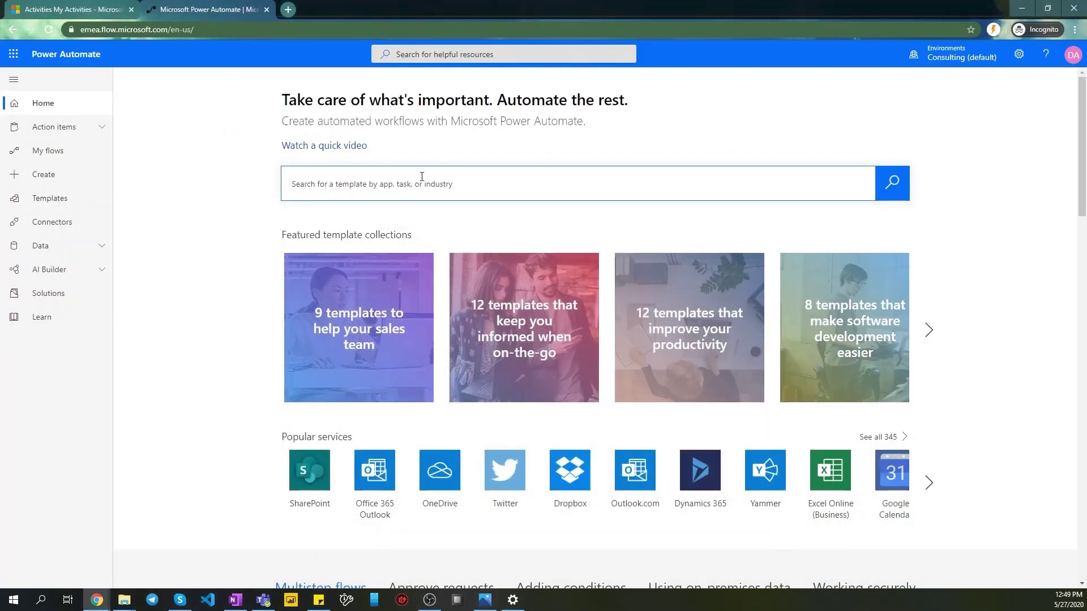
text(dynamics to planner)
key(Return)
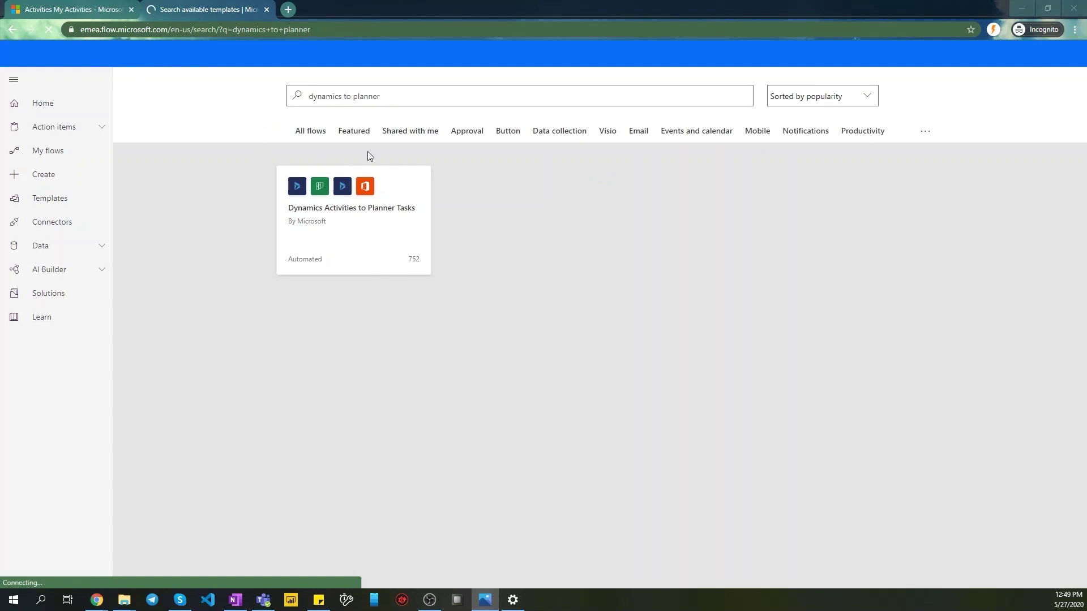
click(403, 196)
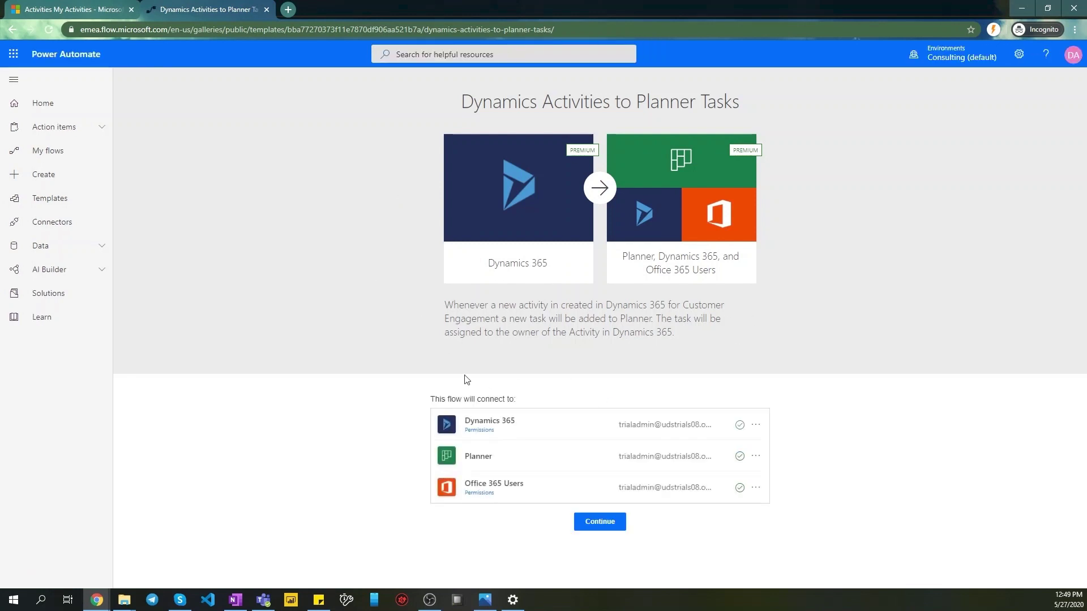
click(598, 522)
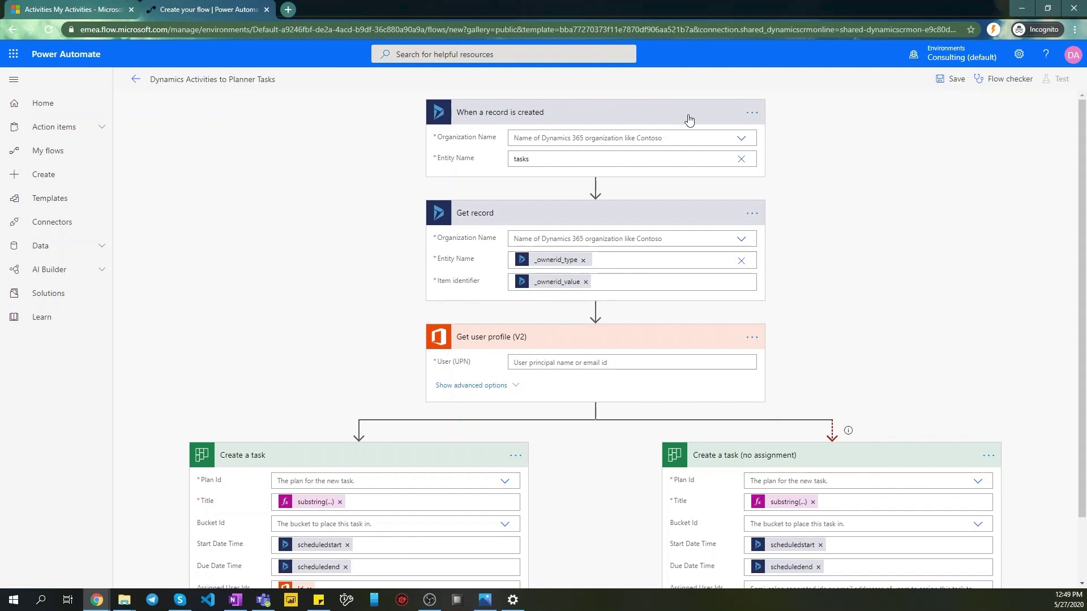
Set the trigger's organization to Consulting and its entity to Tasks
click(741, 140)
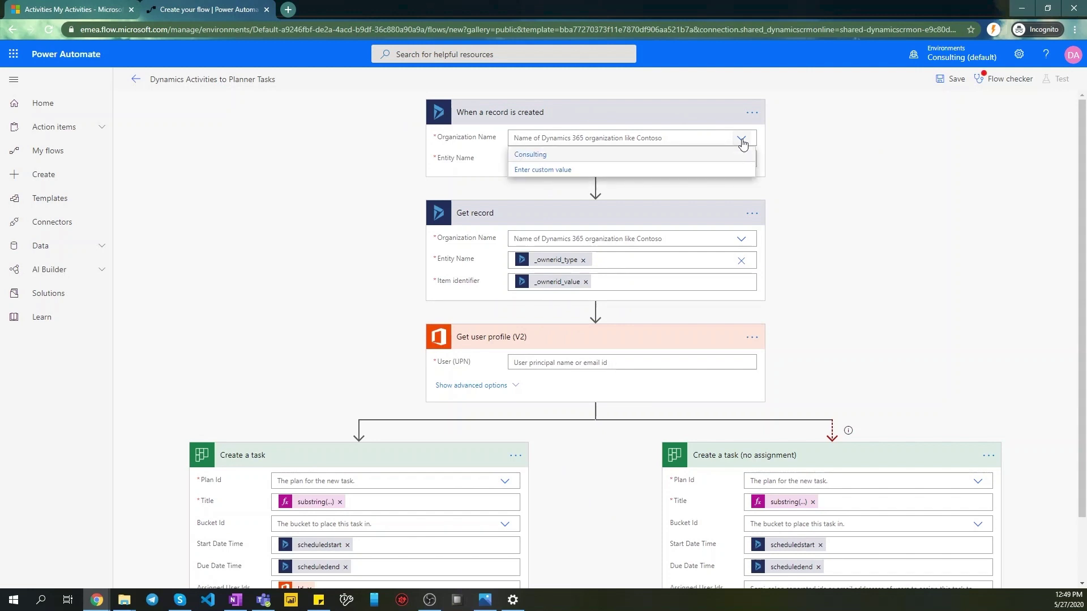
click(531, 156)
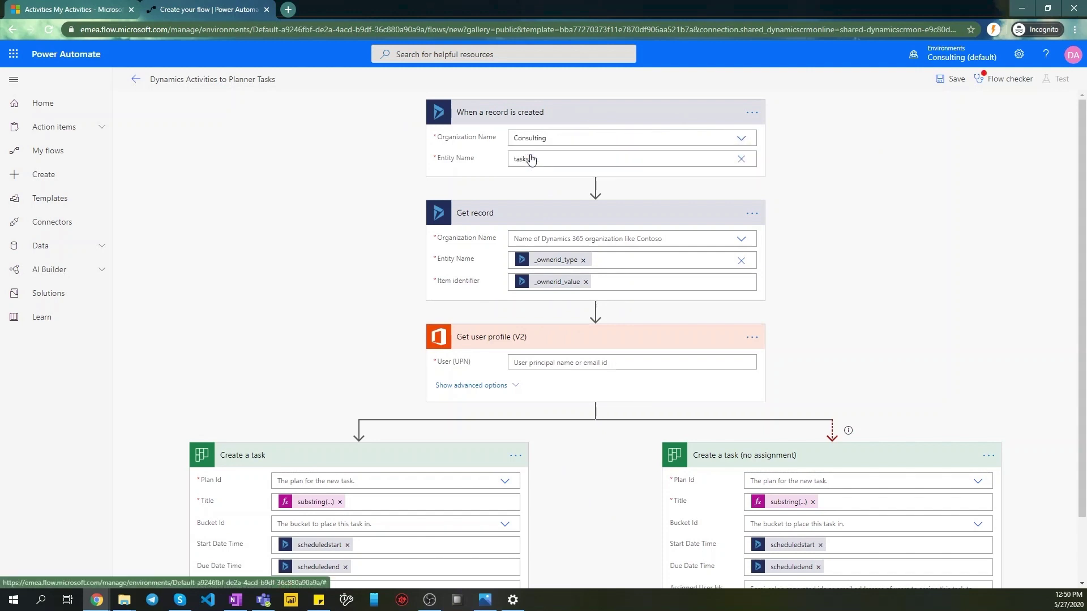
click(739, 159)
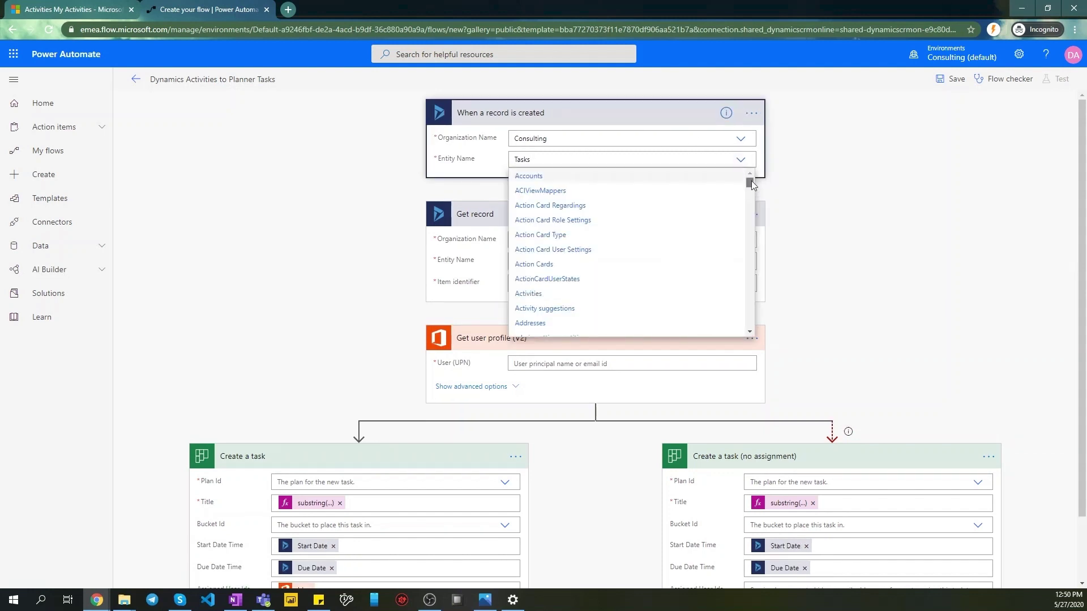
drag(750, 182, 734, 313)
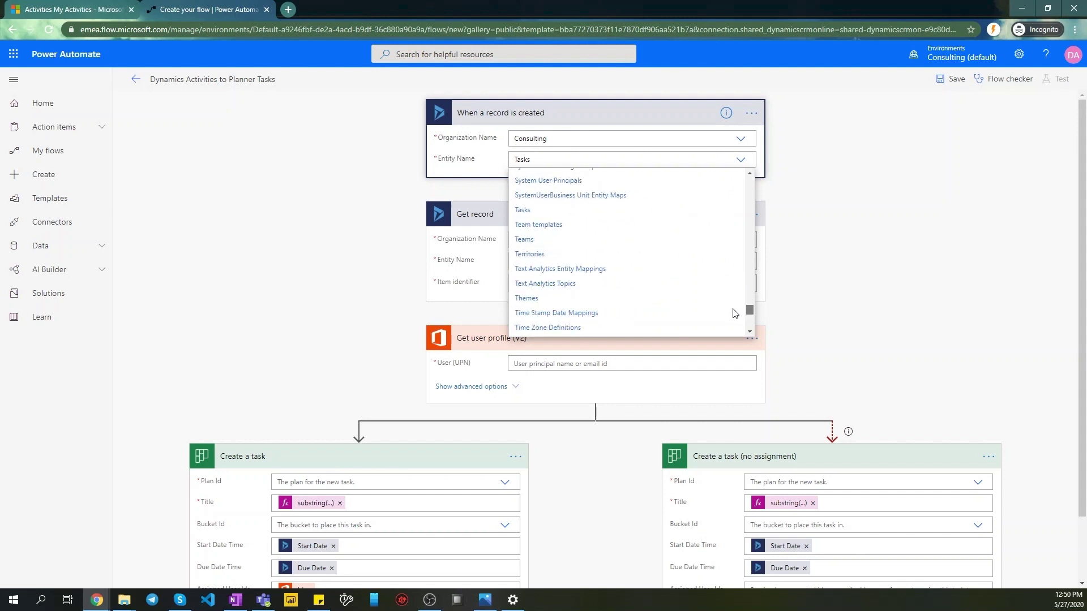
click(521, 211)
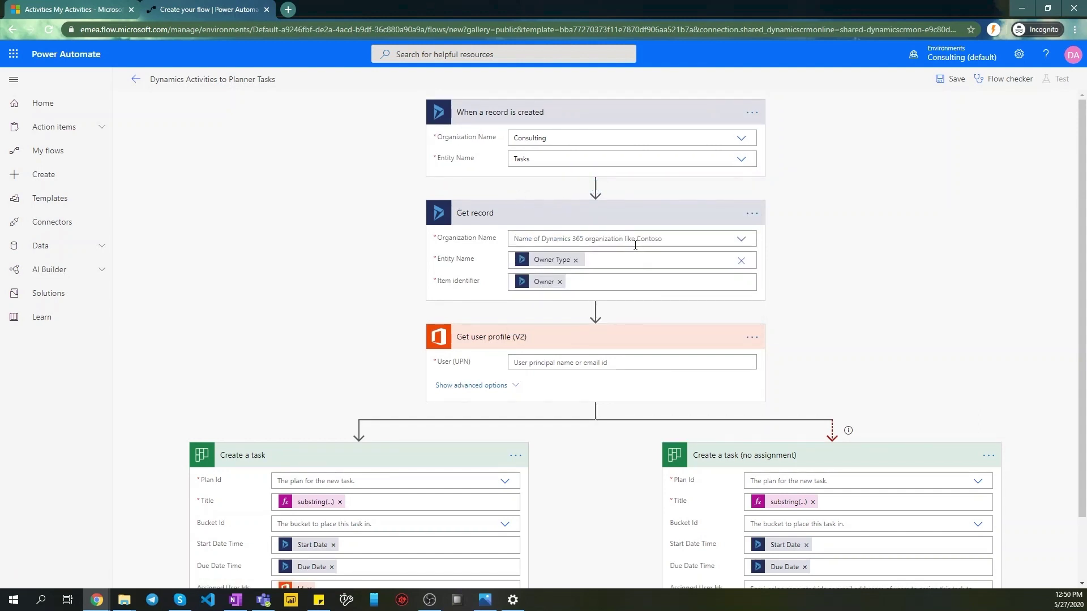
Set Get record to Consulting organization, Tasks entity, and the Task id as Item identifier
click(688, 238)
click(583, 253)
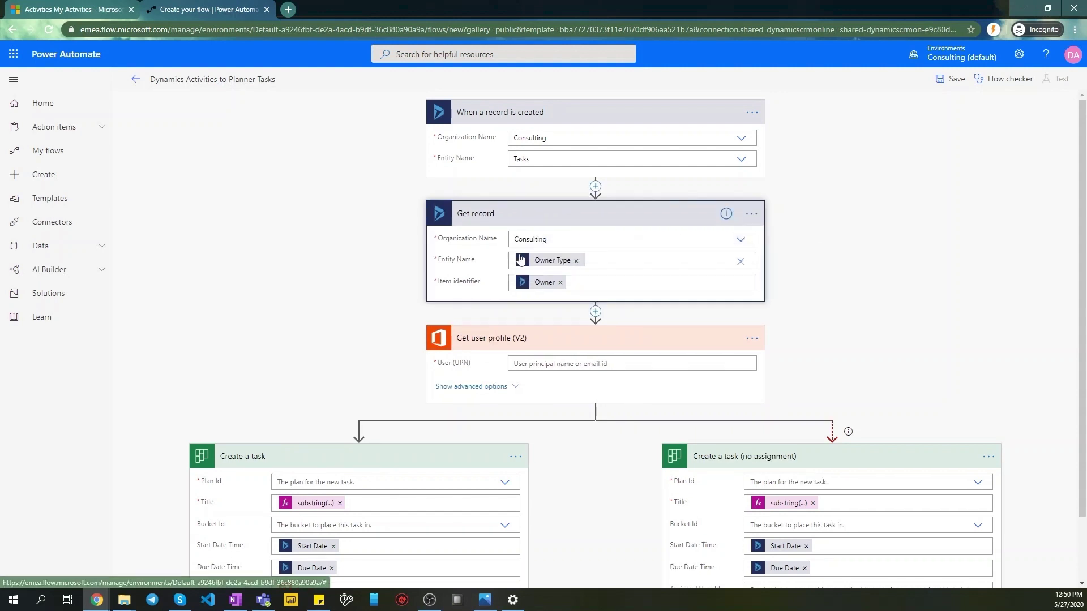
click(577, 260)
text(Tasks)
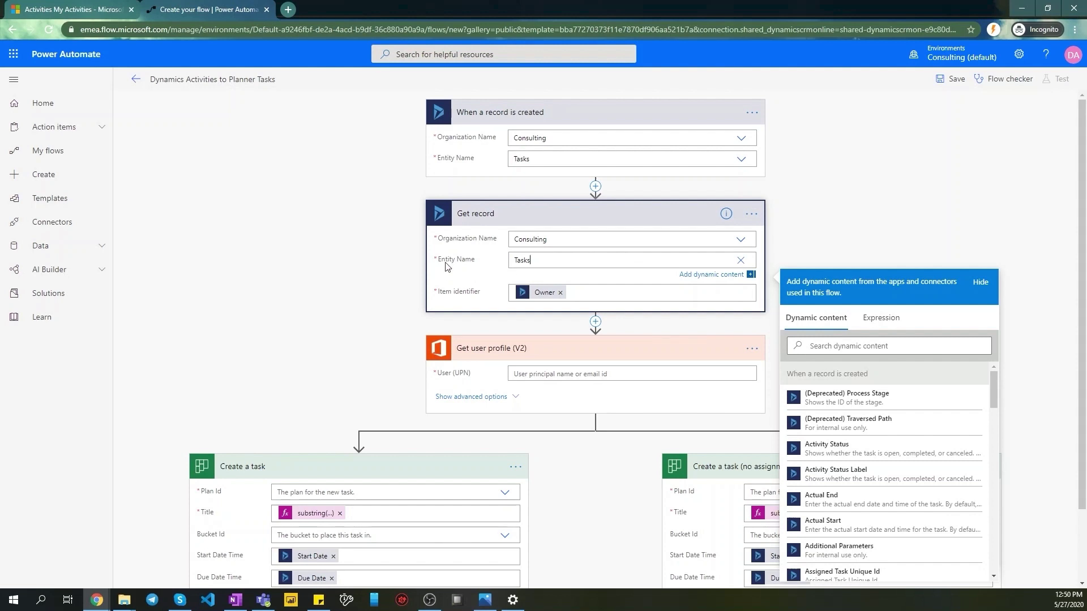
click(560, 292)
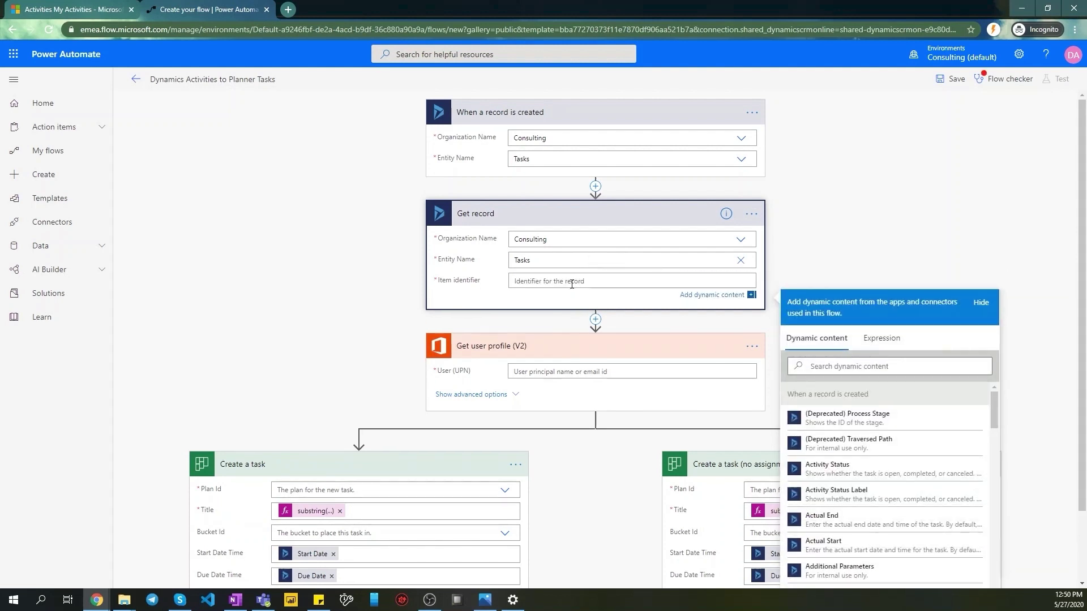
scroll(816, 538, down, 15)
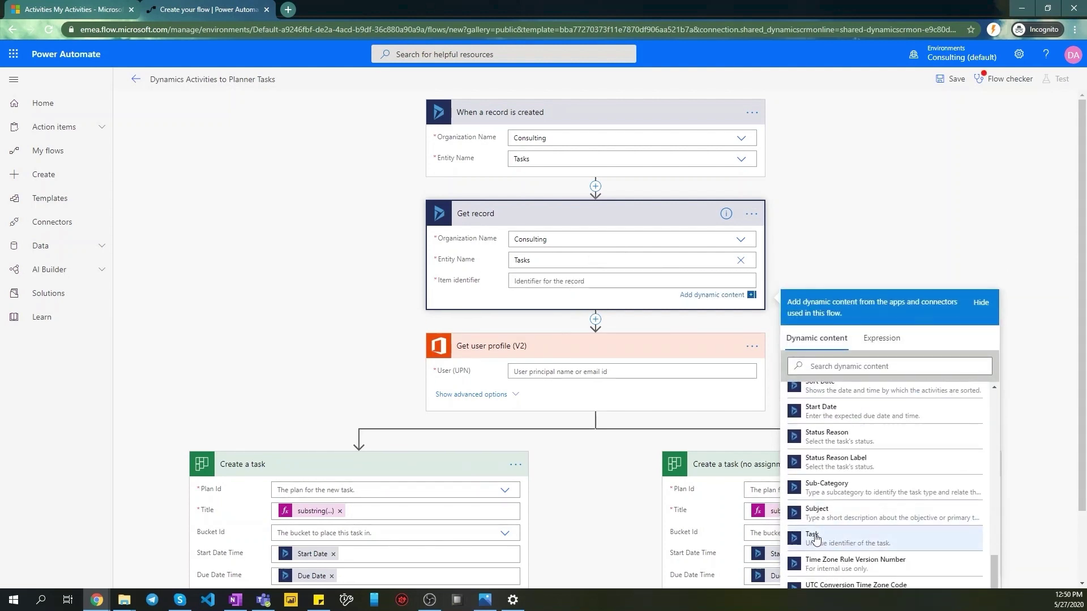
click(816, 539)
click(485, 304)
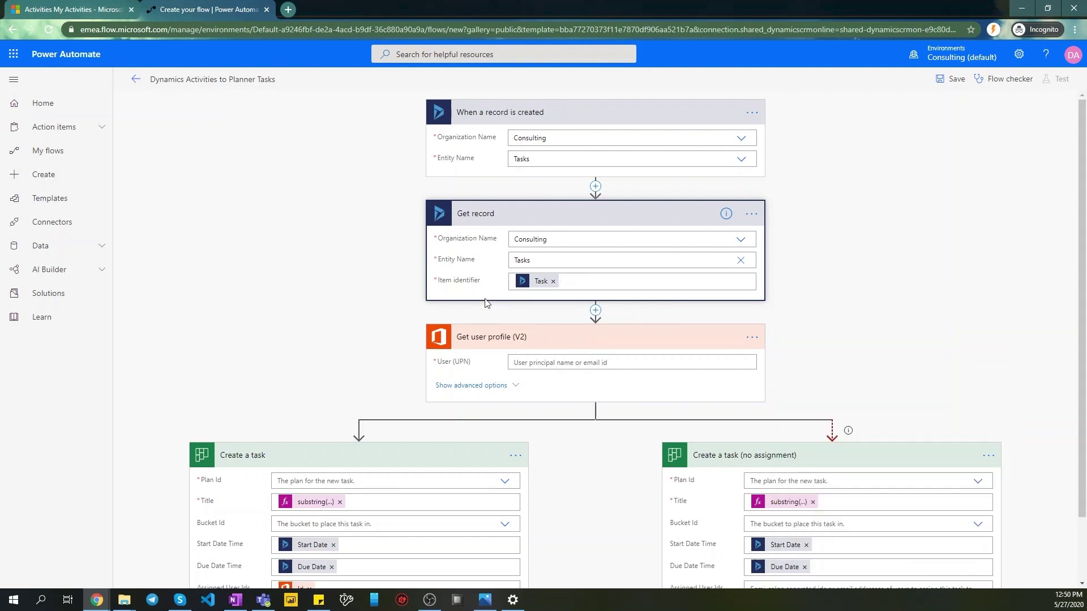
Copy the signed-in account's e-mail into Get user profile's User (UPN) field
click(636, 338)
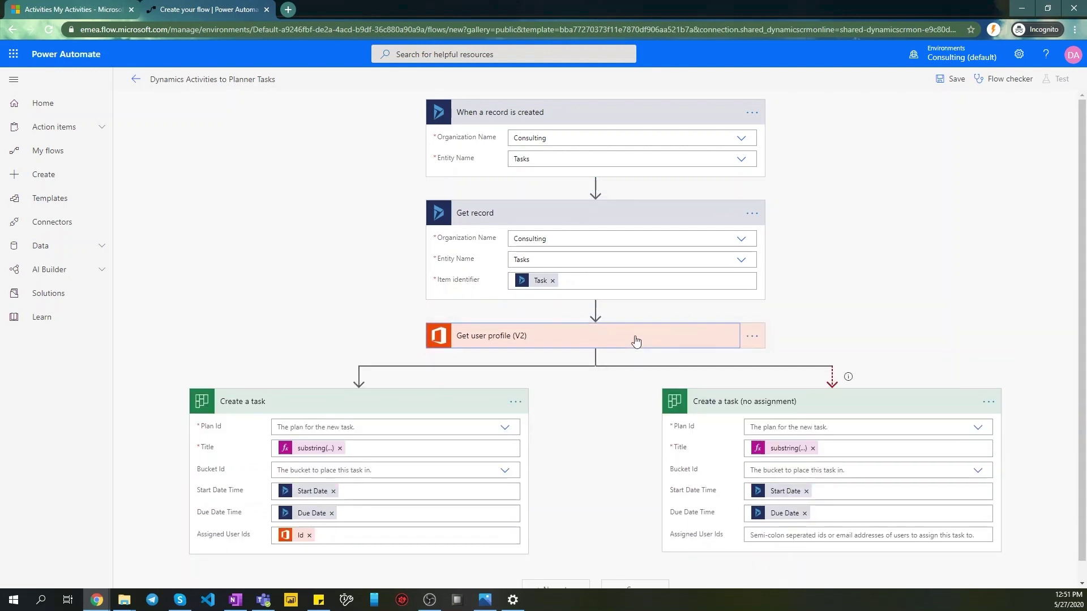
click(637, 340)
click(612, 363)
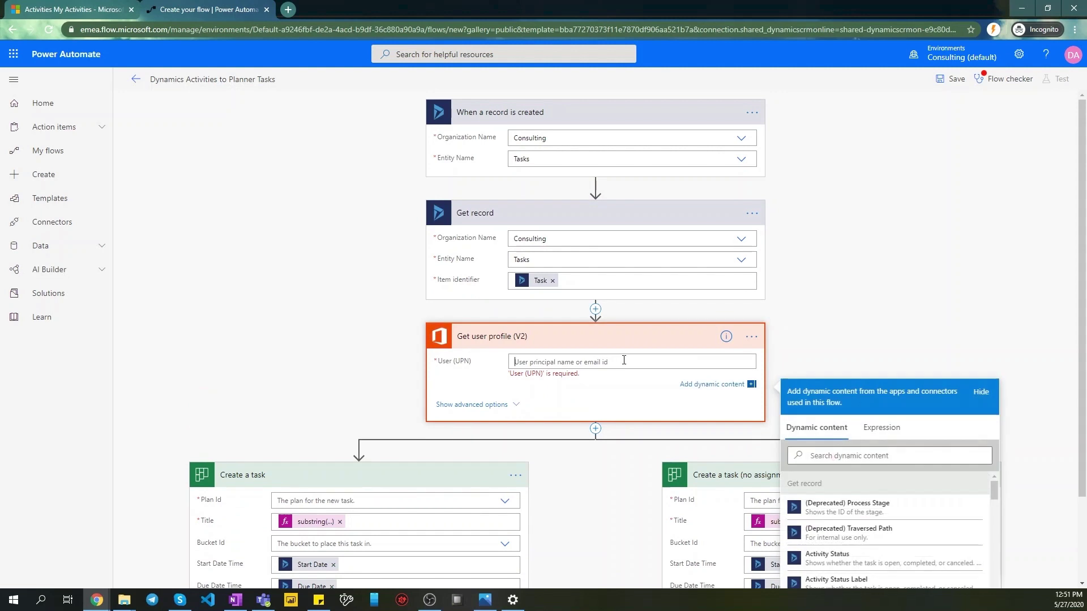
click(1073, 55)
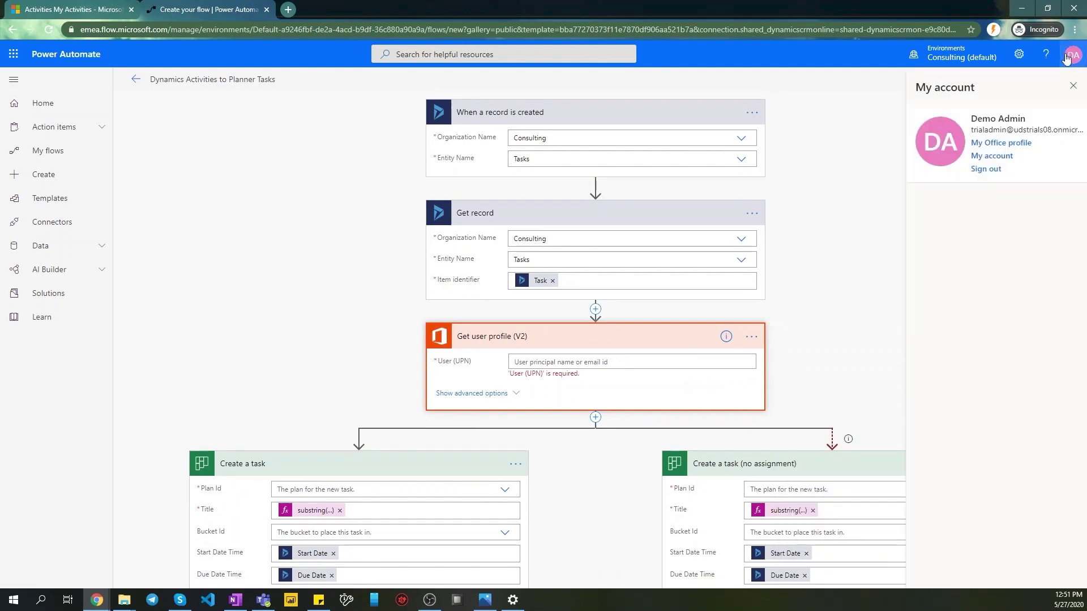
triple_click(977, 129)
key(ctrl+c)
click(675, 363)
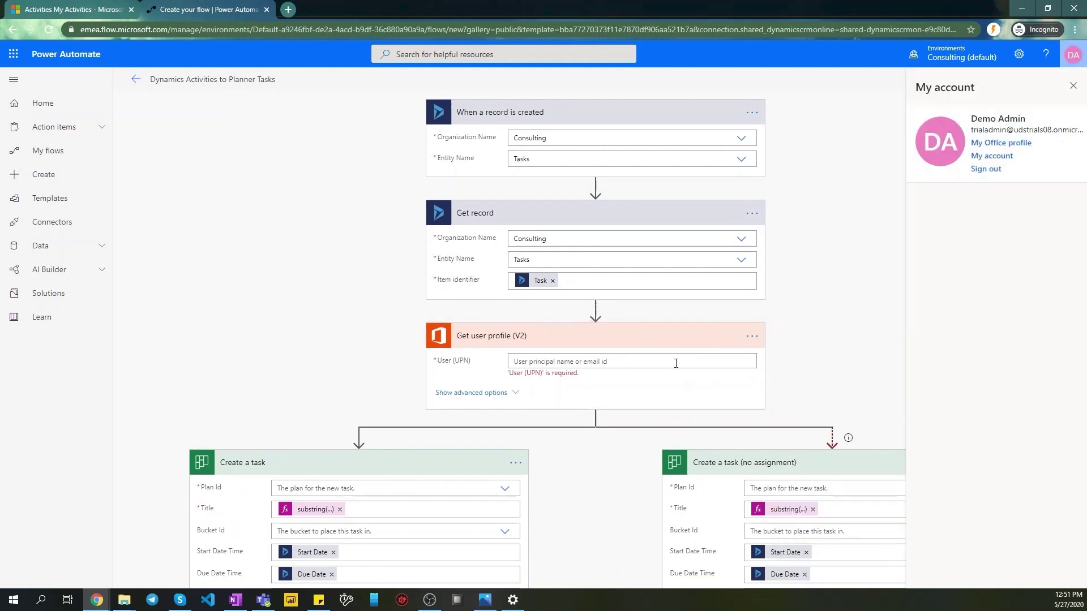
key(ctrl+v)
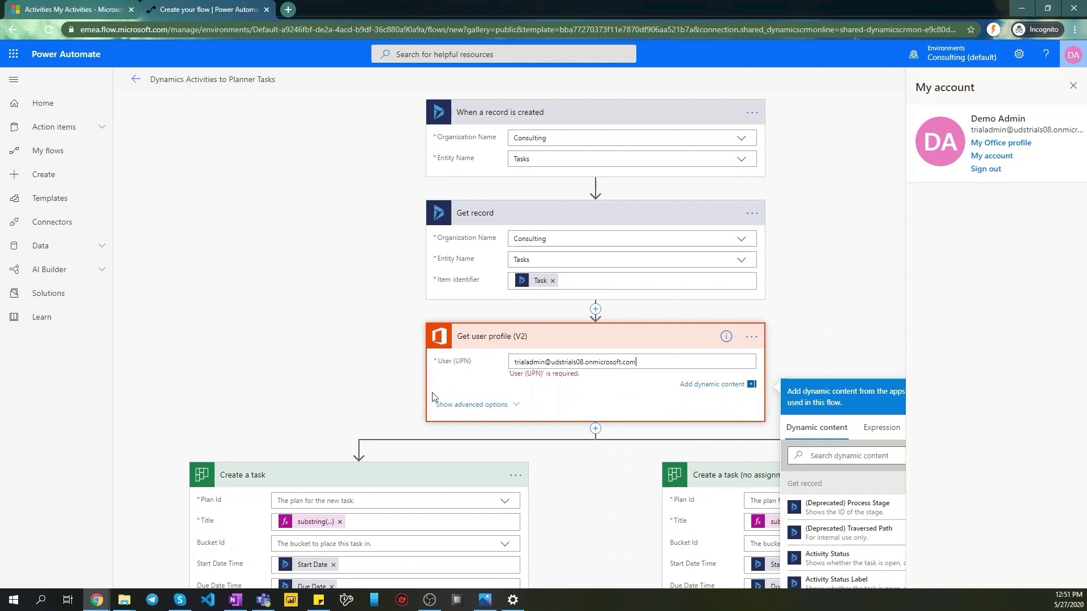
click(435, 398)
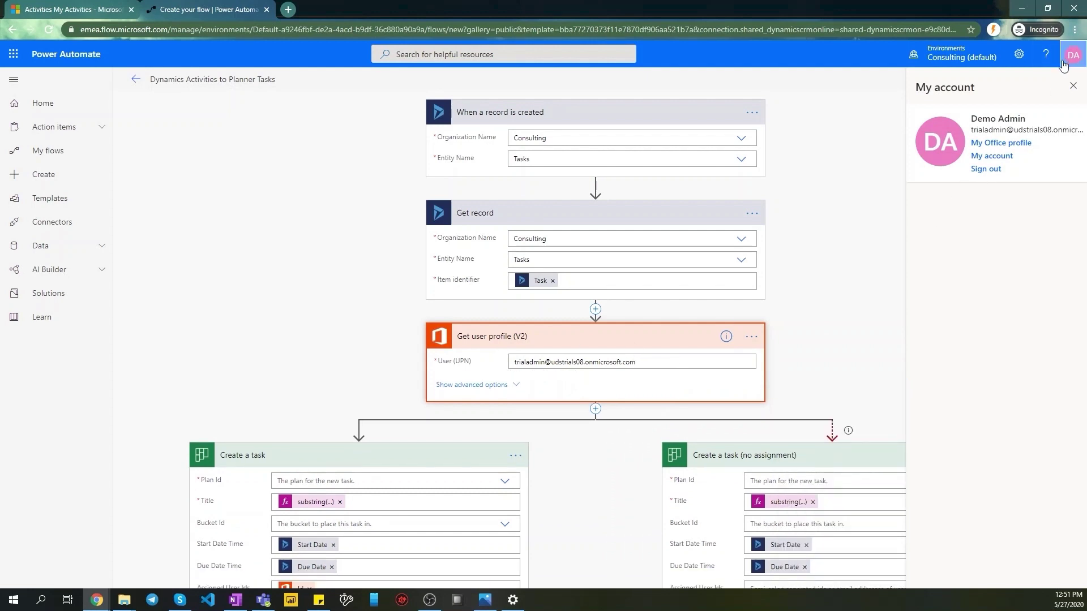
Set the first Create a task step's plan to Tasks and bucket to To do
click(882, 250)
scroll(823, 278, down, 1)
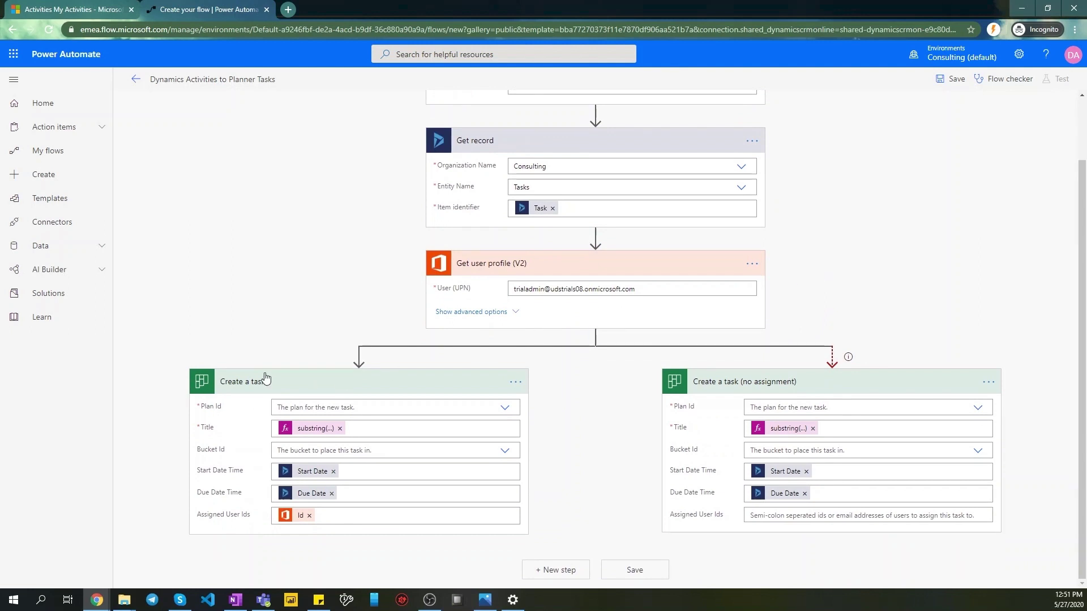
click(504, 409)
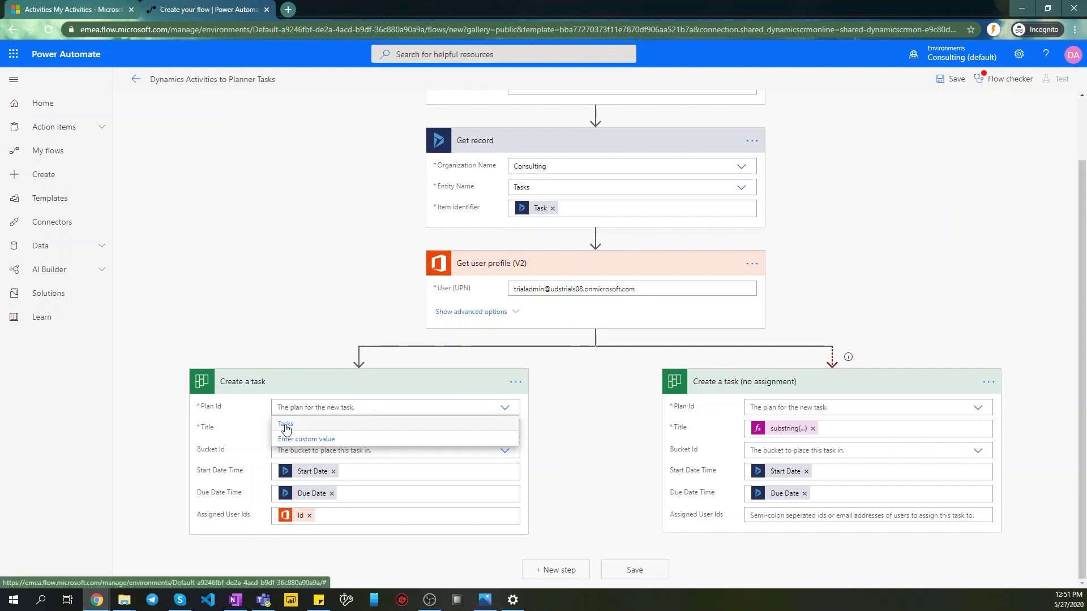
click(286, 425)
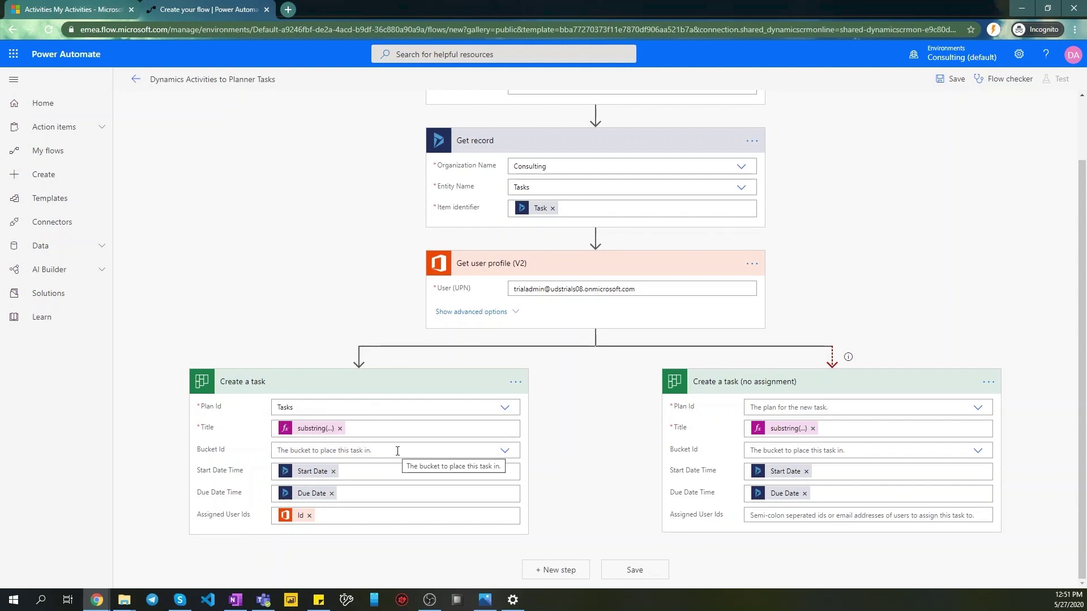
click(502, 452)
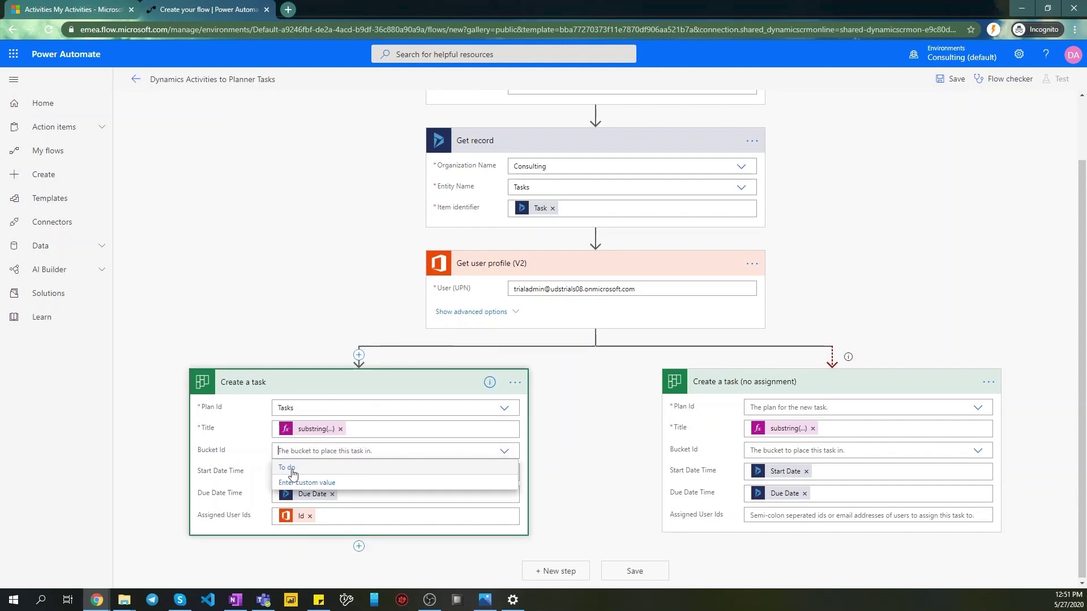
click(287, 468)
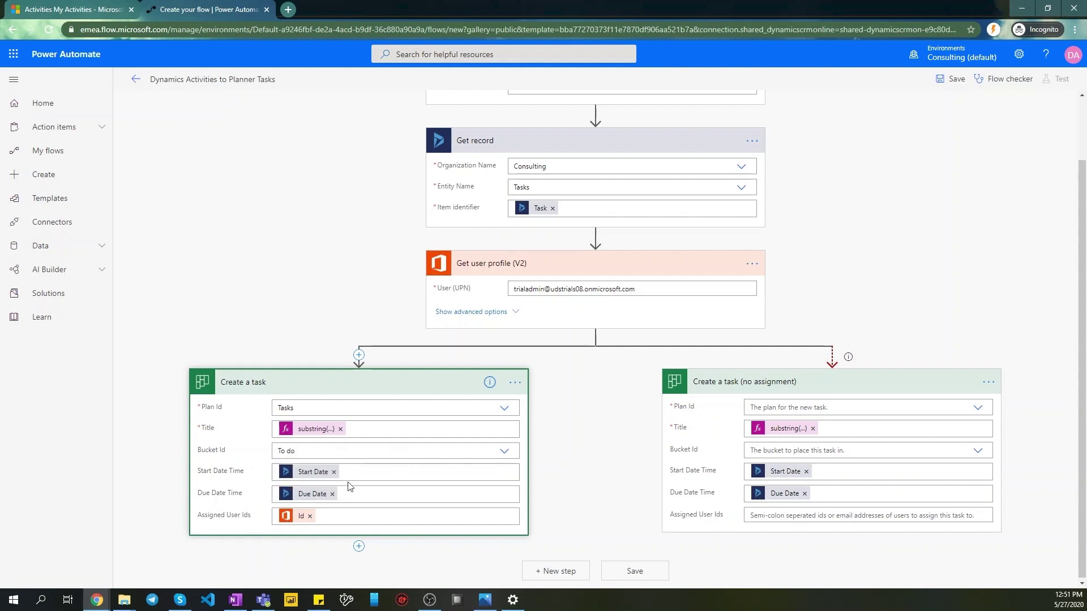
Replace the first task's start and due dates with the trigger's Start Date and Due Date
click(333, 471)
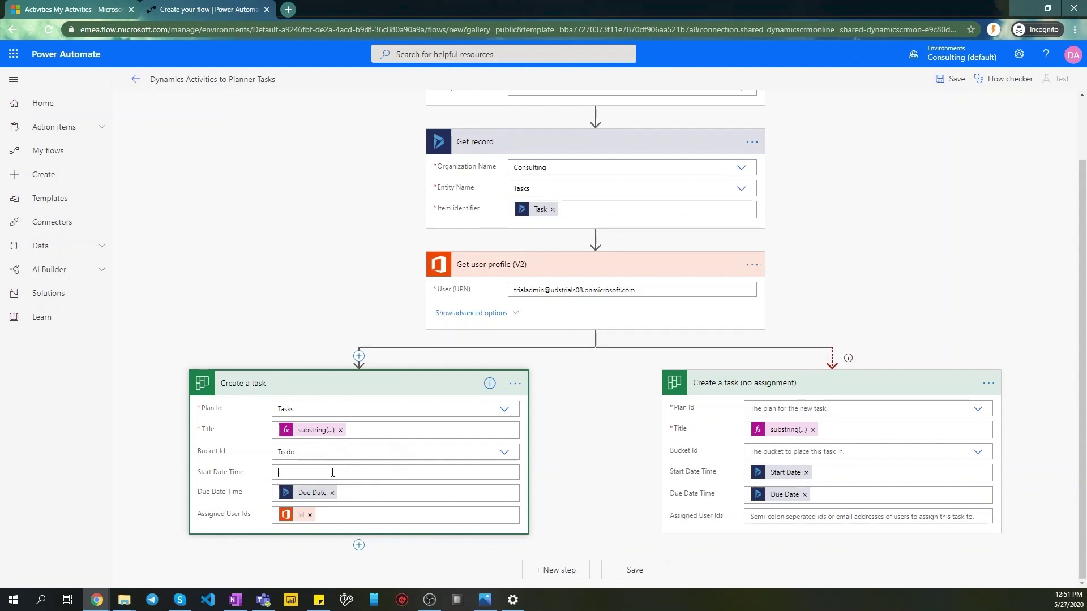
scroll(600, 381, down, 2)
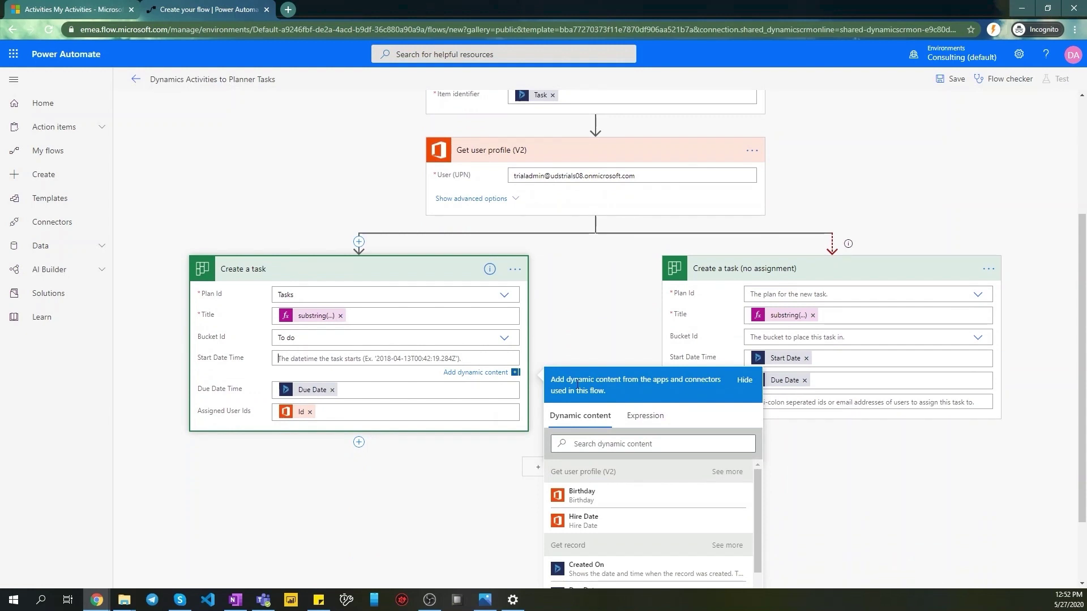
scroll(600, 381, down, 1)
scroll(619, 510, down, 5)
scroll(619, 509, down, 1)
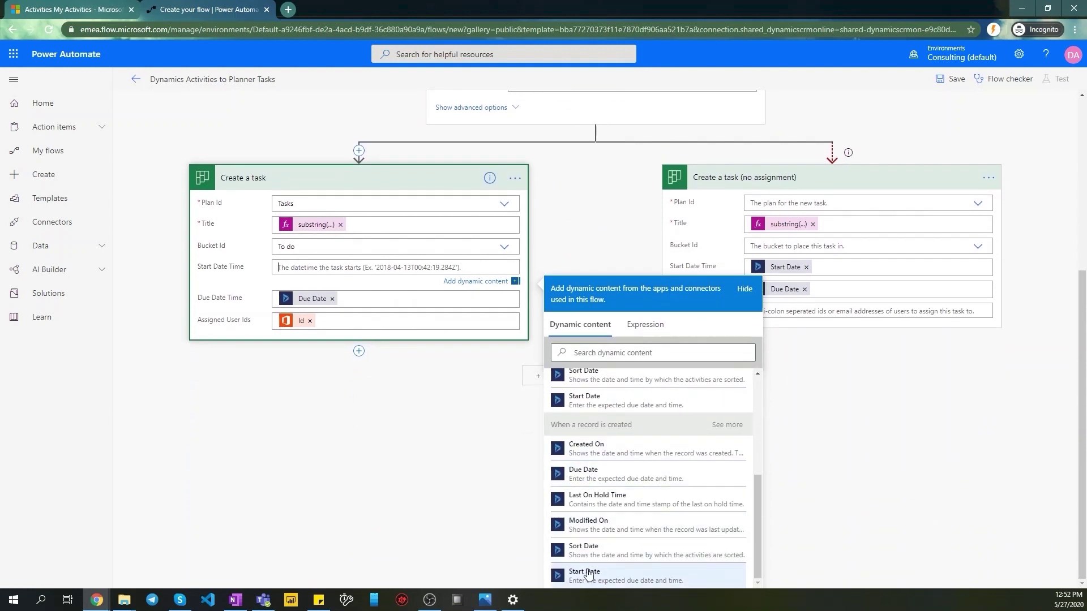
click(585, 578)
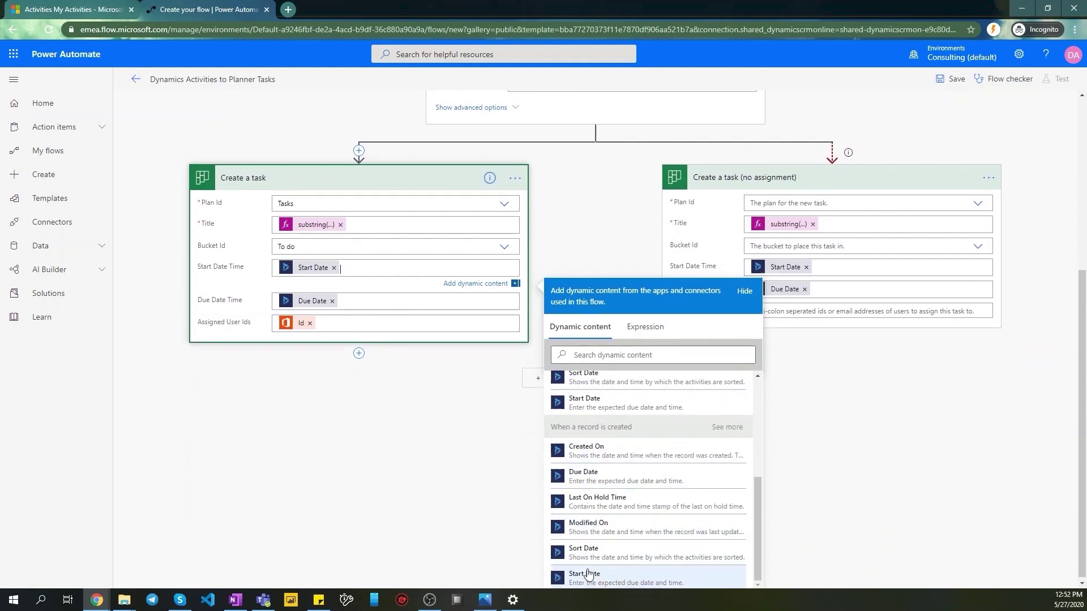
click(333, 302)
scroll(651, 527, down, 5)
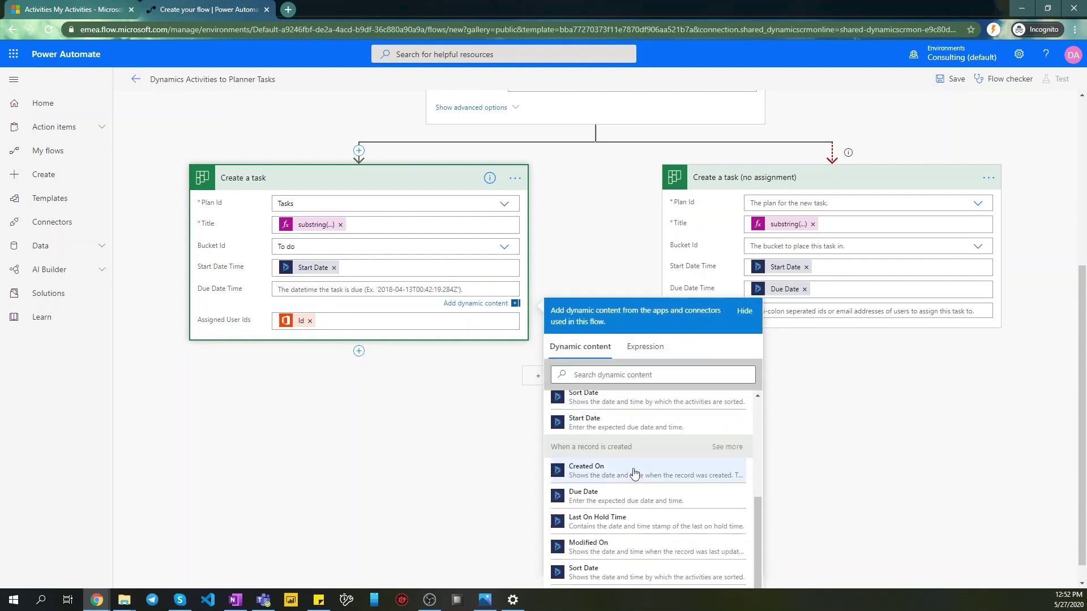
click(600, 474)
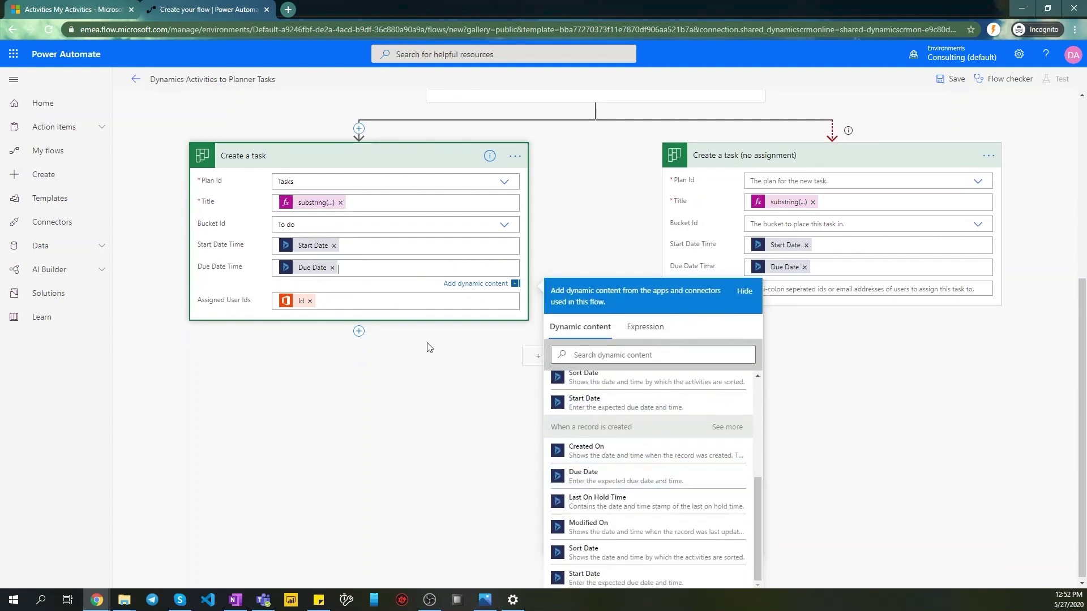
scroll(430, 349, up, 1)
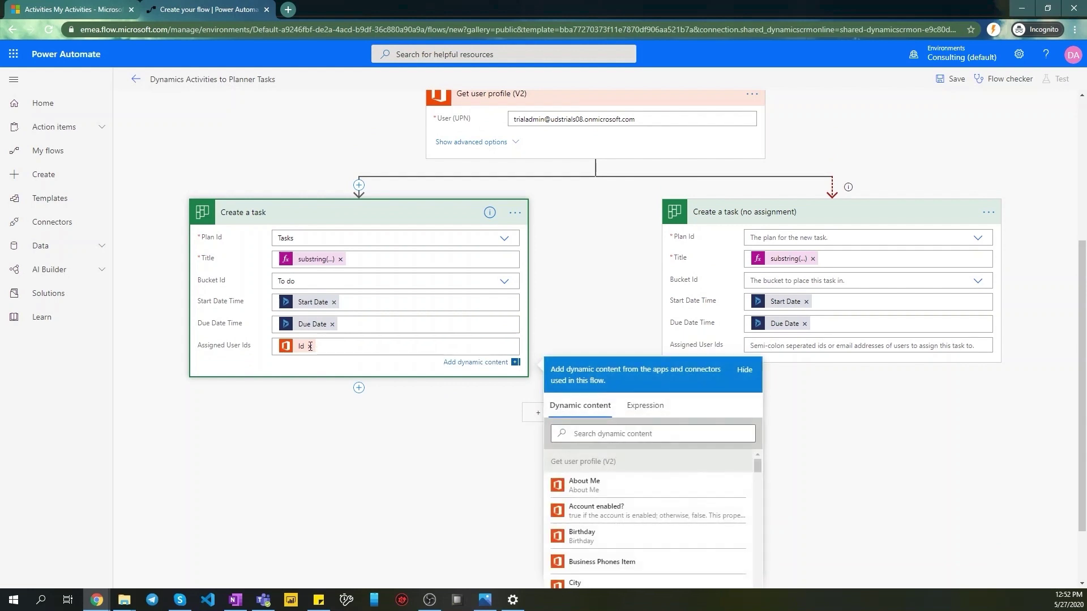
Replace the first task's Assigned User Ids with the user's Mail
click(310, 347)
scroll(615, 485, down, 5)
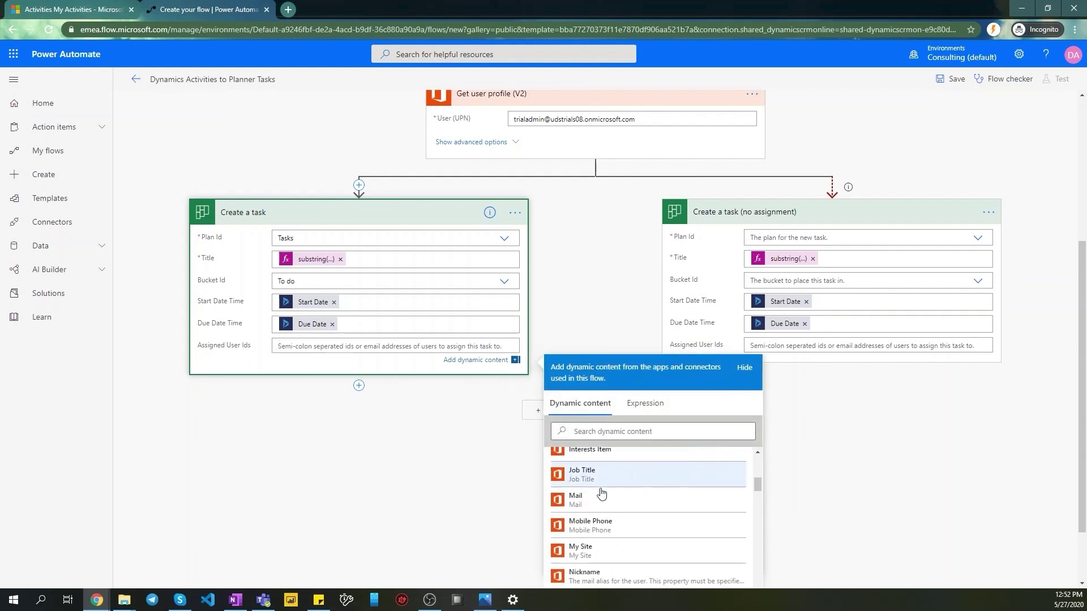
click(601, 494)
click(406, 366)
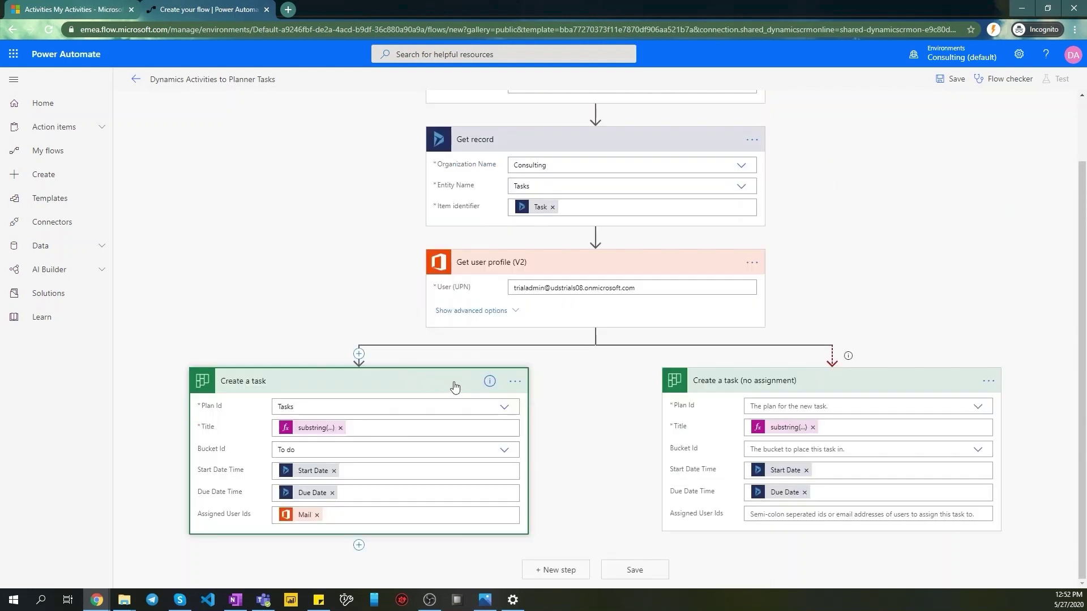
Set the second Create a task step's plan to Tasks and bucket to To do
click(898, 404)
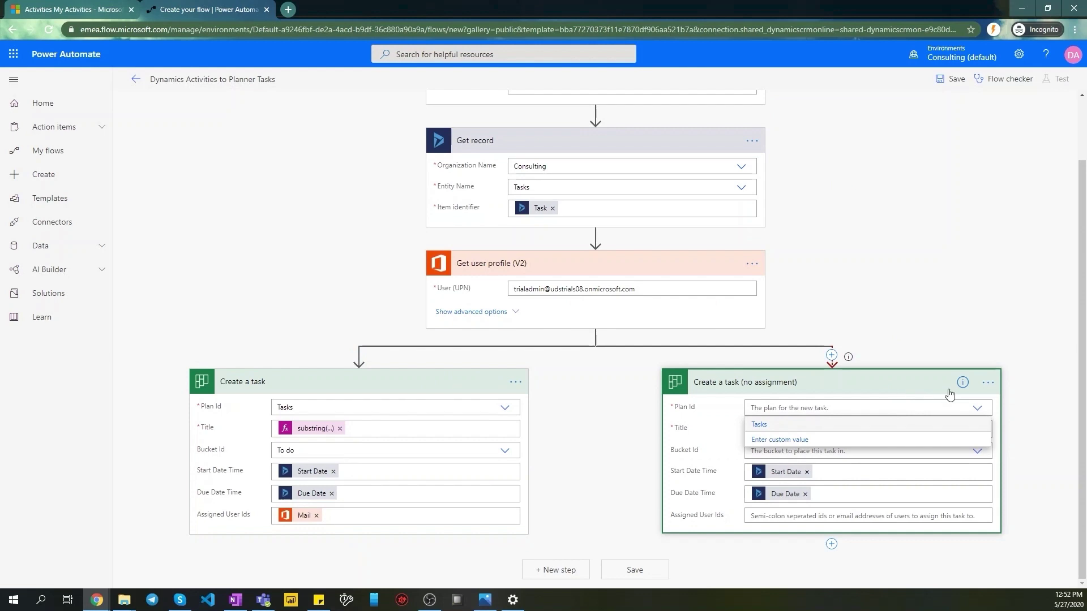
click(759, 427)
click(961, 451)
click(759, 466)
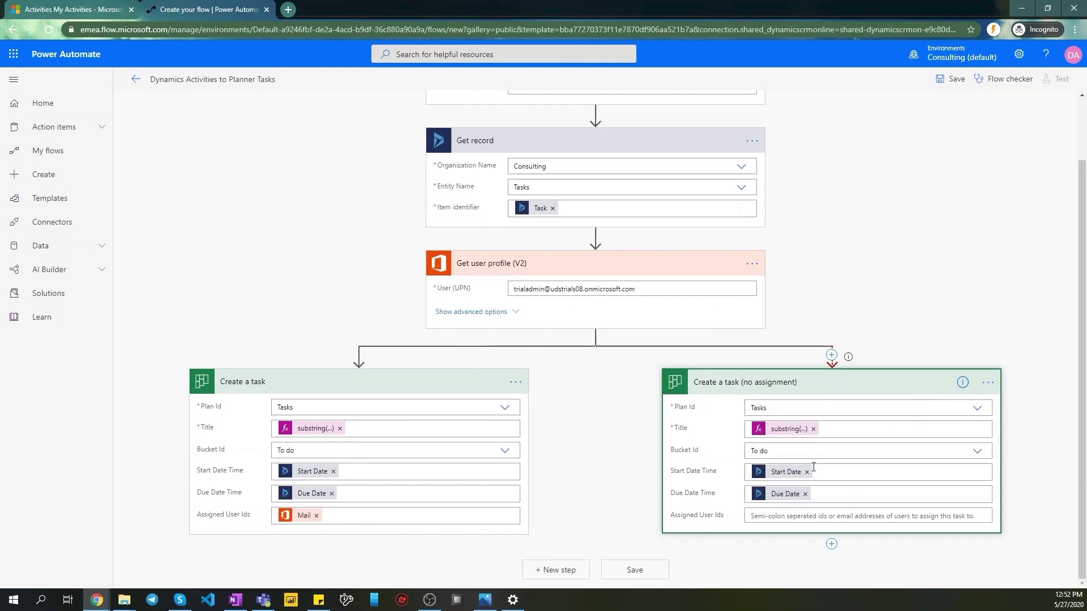
Replace the second task's start and due dates with the trigger's Start Date and Due Date
click(806, 471)
scroll(979, 481, down, 2)
click(921, 565)
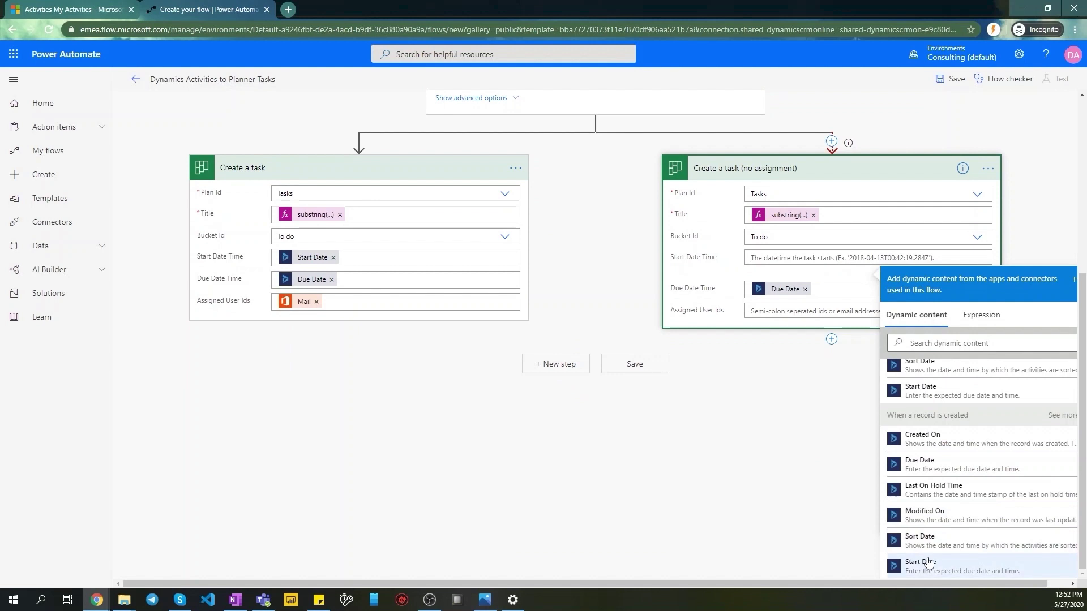
click(822, 290)
click(805, 291)
scroll(979, 482, down, 5)
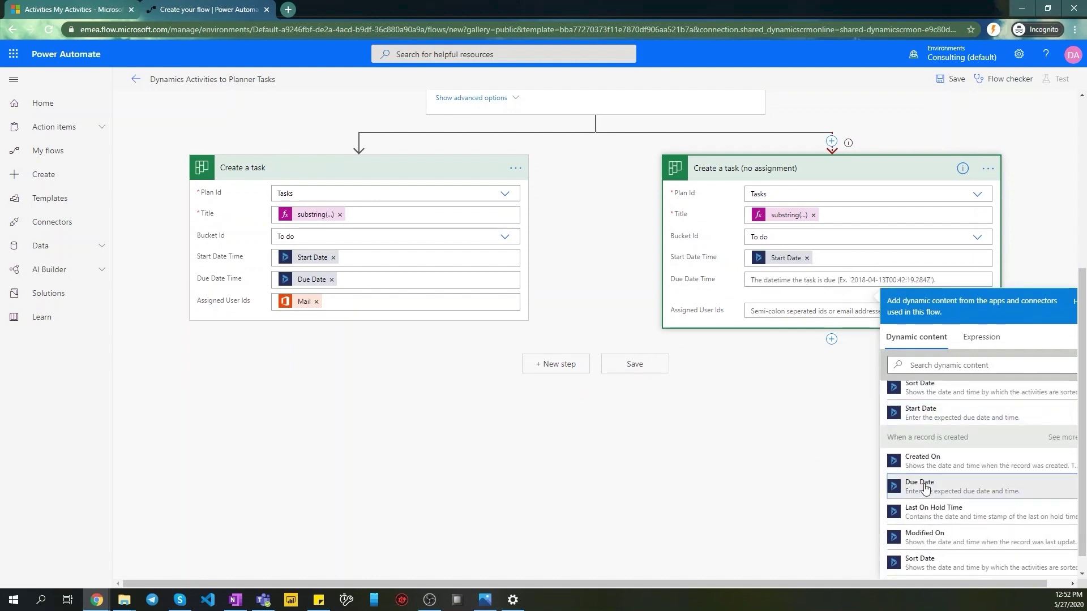
click(919, 485)
scroll(680, 299, up, 4)
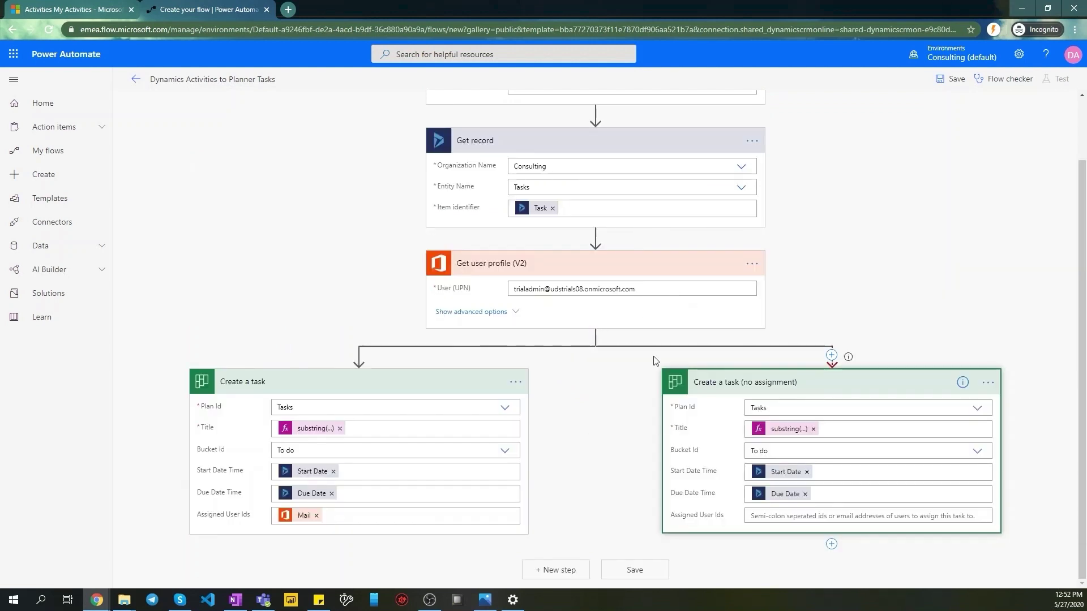
scroll(934, 239, up, 2)
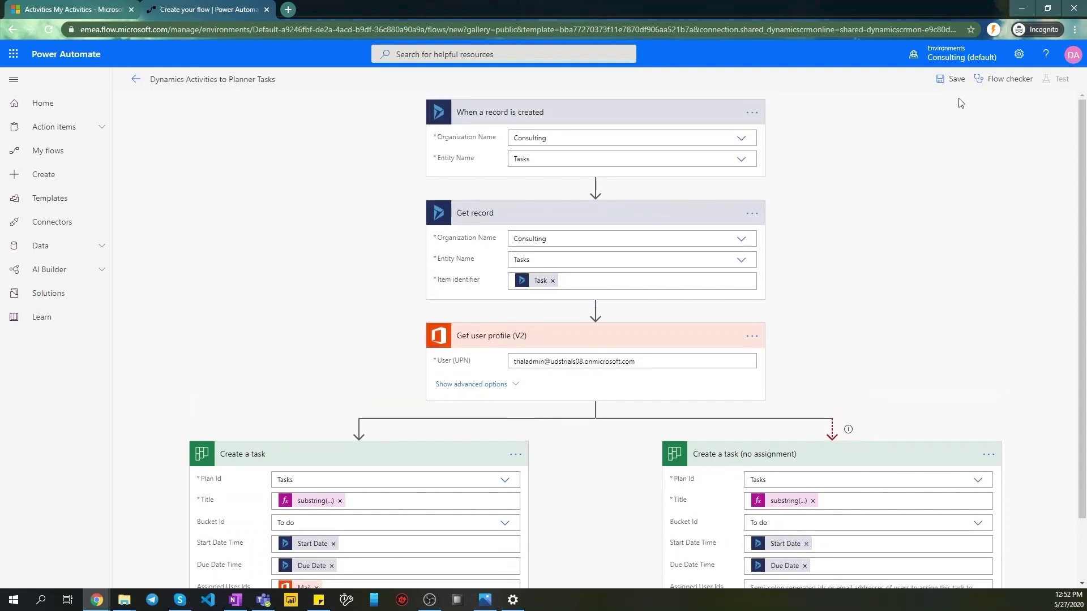
Save the flow and start a manually triggered test with Save & Test
click(951, 80)
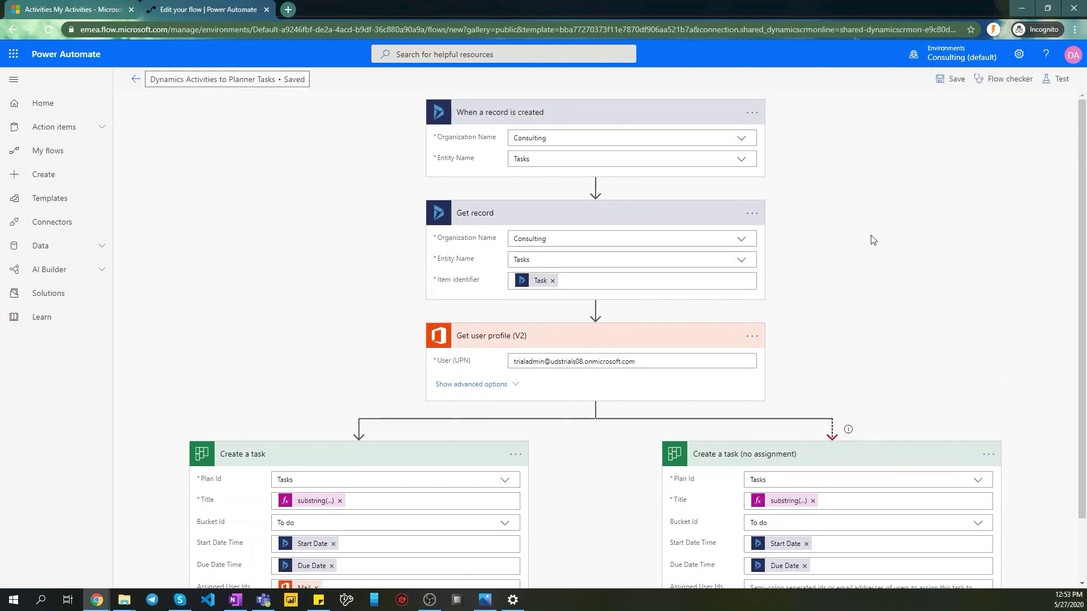
click(1056, 78)
click(935, 112)
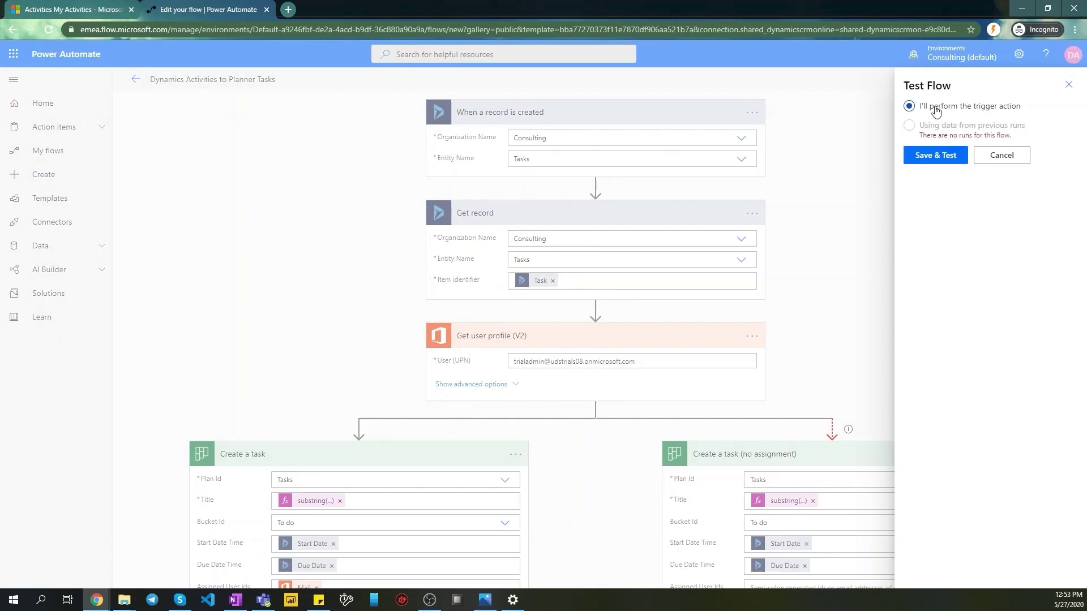
click(934, 156)
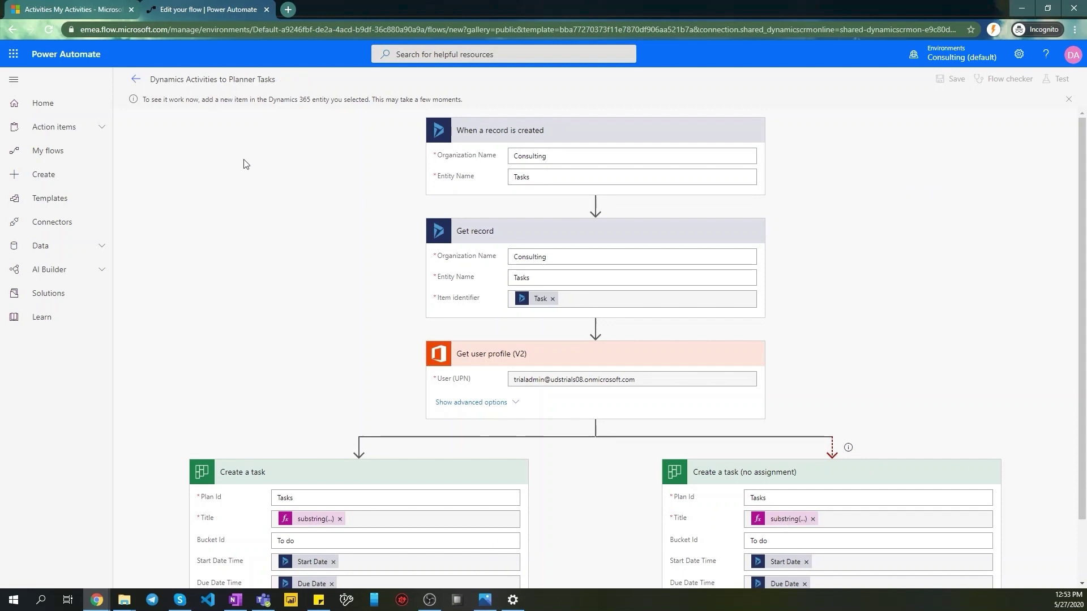
Save a new Dynamics 365 task with subject 'New Task', then check the flow's run history
click(70, 4)
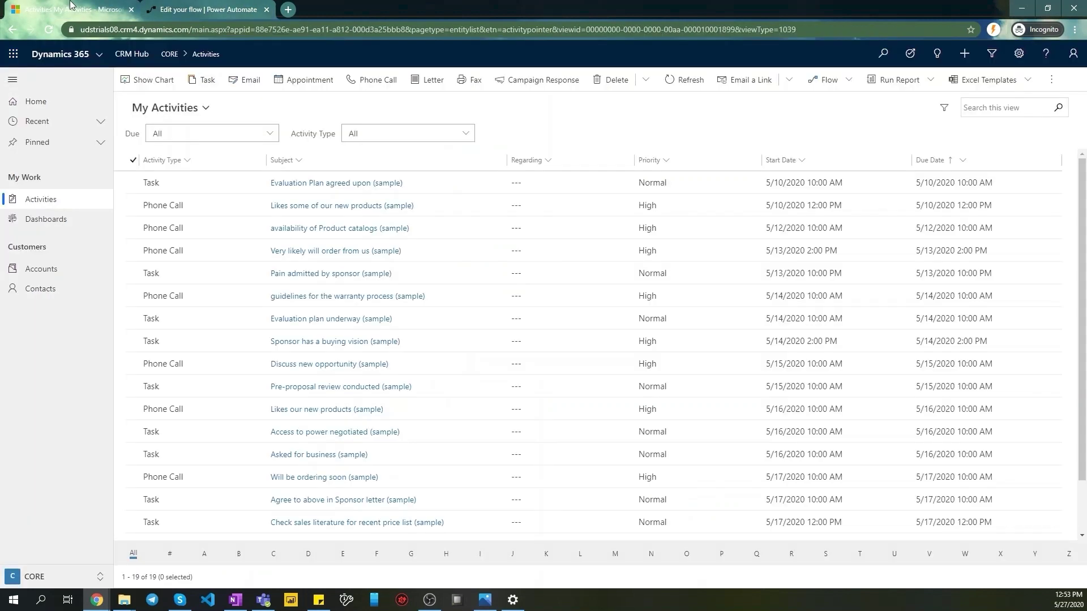
click(202, 83)
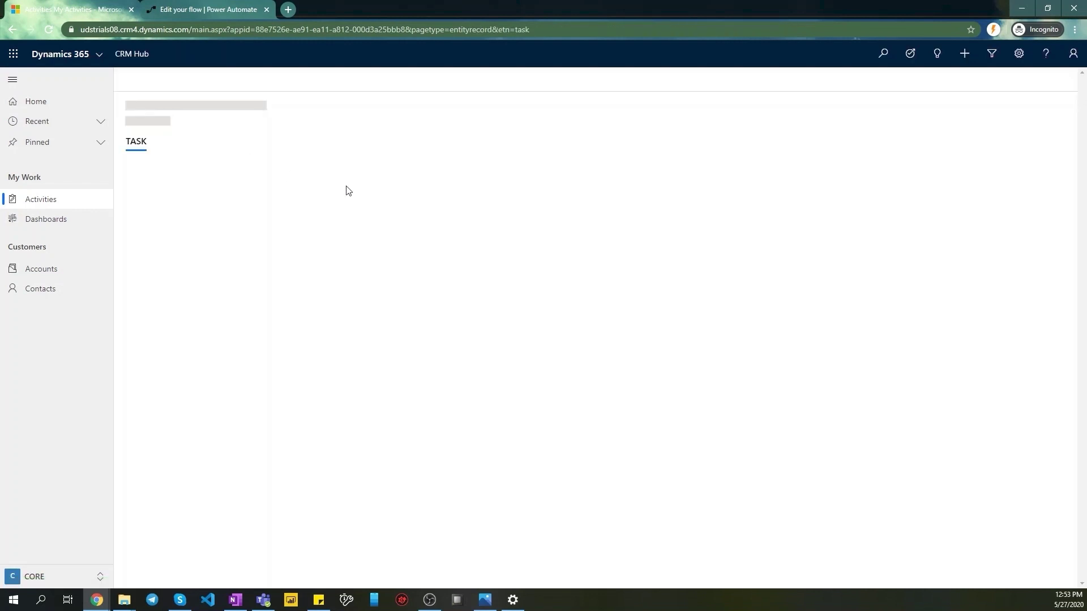
click(283, 177)
text(New Task)
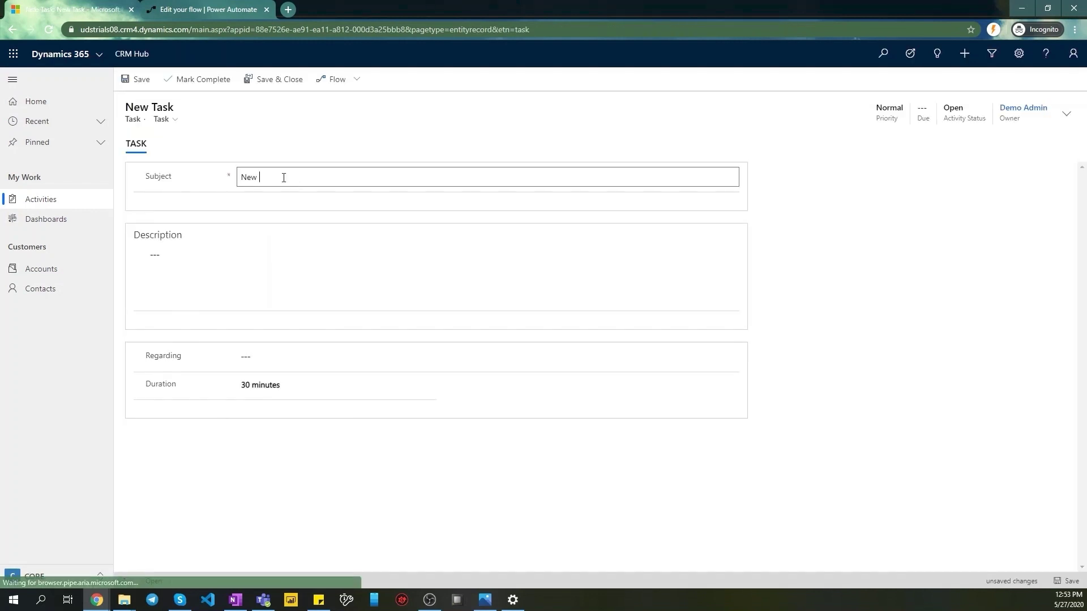
click(138, 79)
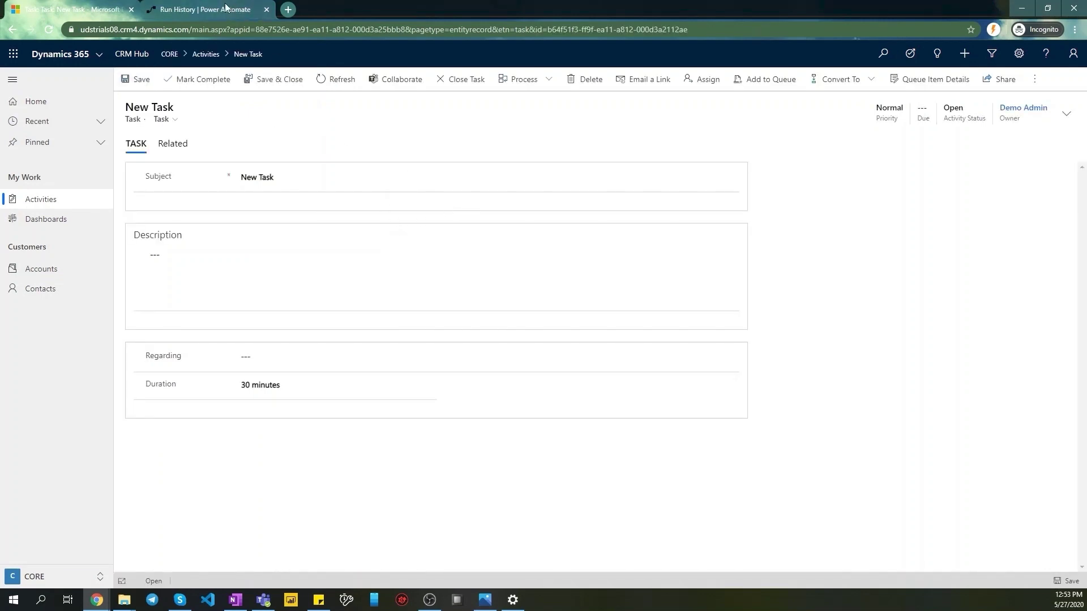
click(204, 9)
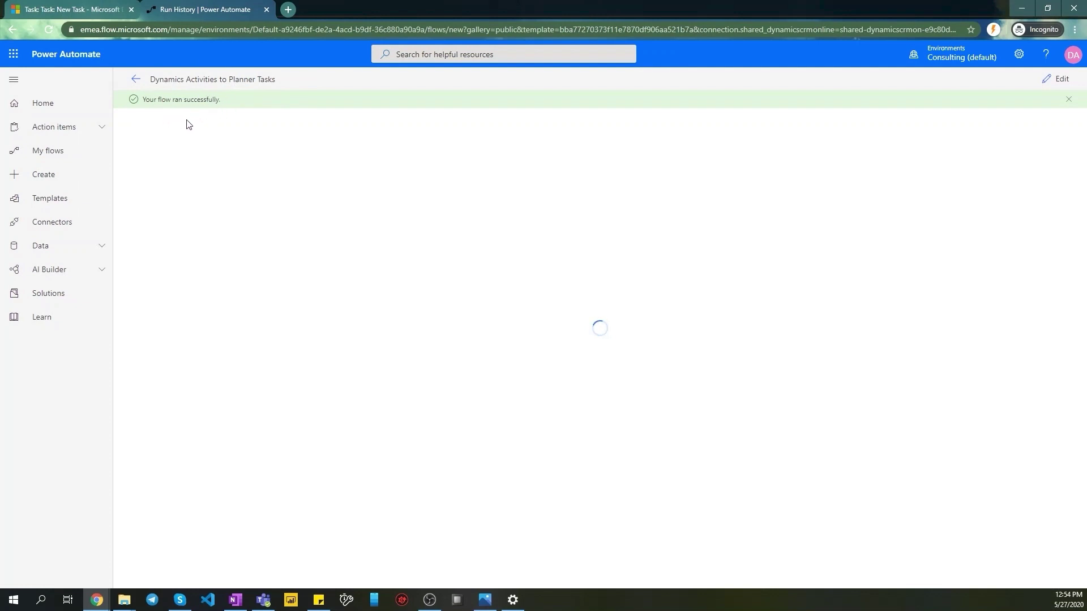
Open the Sales Team Tasks board and inspect the New Task card's details
click(265, 598)
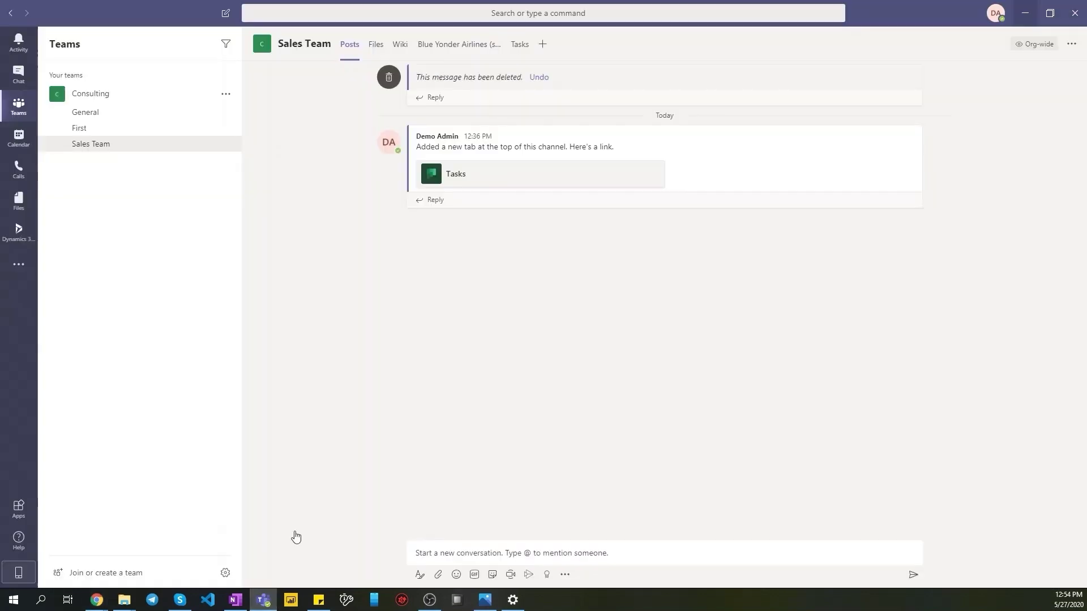
click(447, 177)
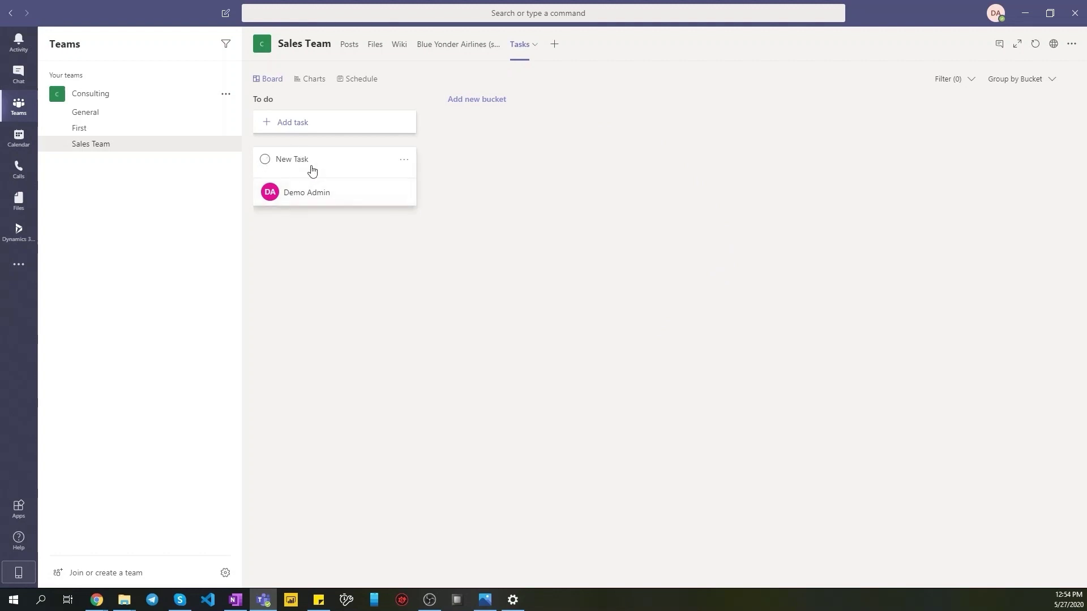
click(366, 160)
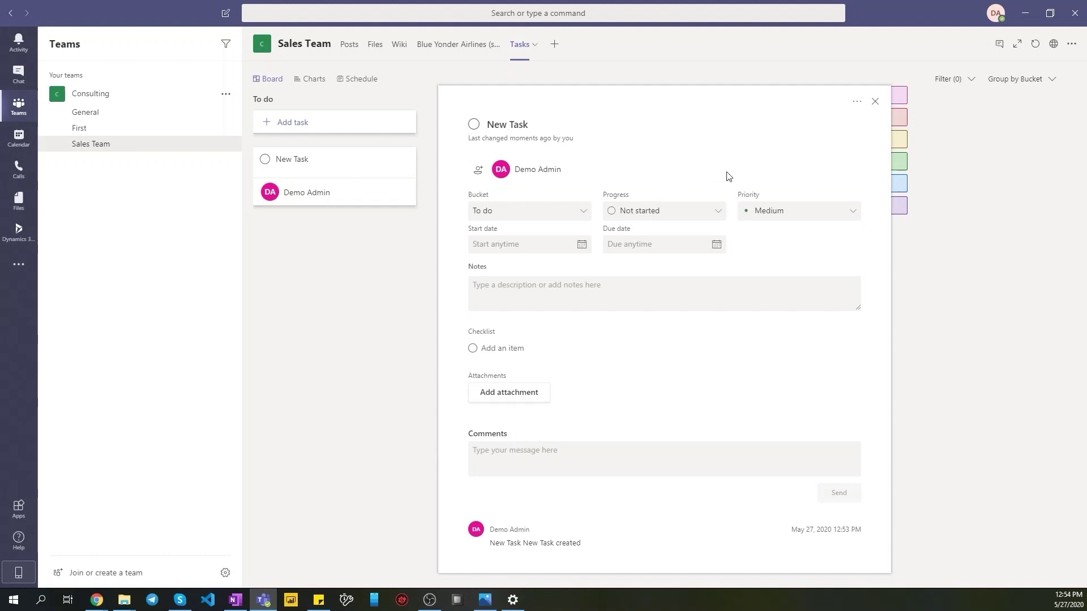
click(875, 103)
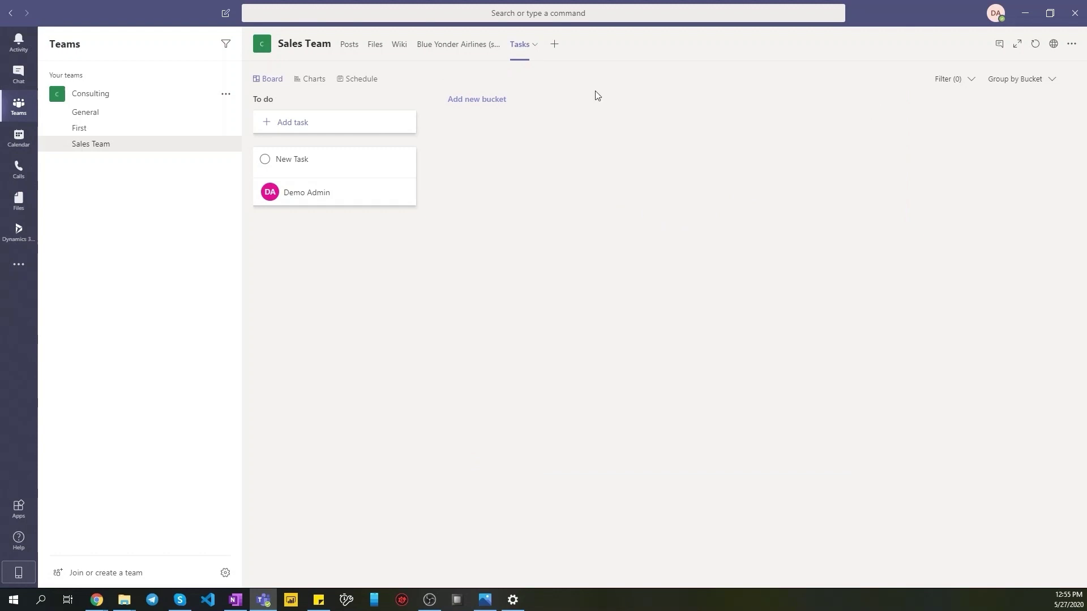
Save a timeline task 'Blue Yonder New Task' on Blue Yonder Airlines, then reopen the Tasks board
click(457, 49)
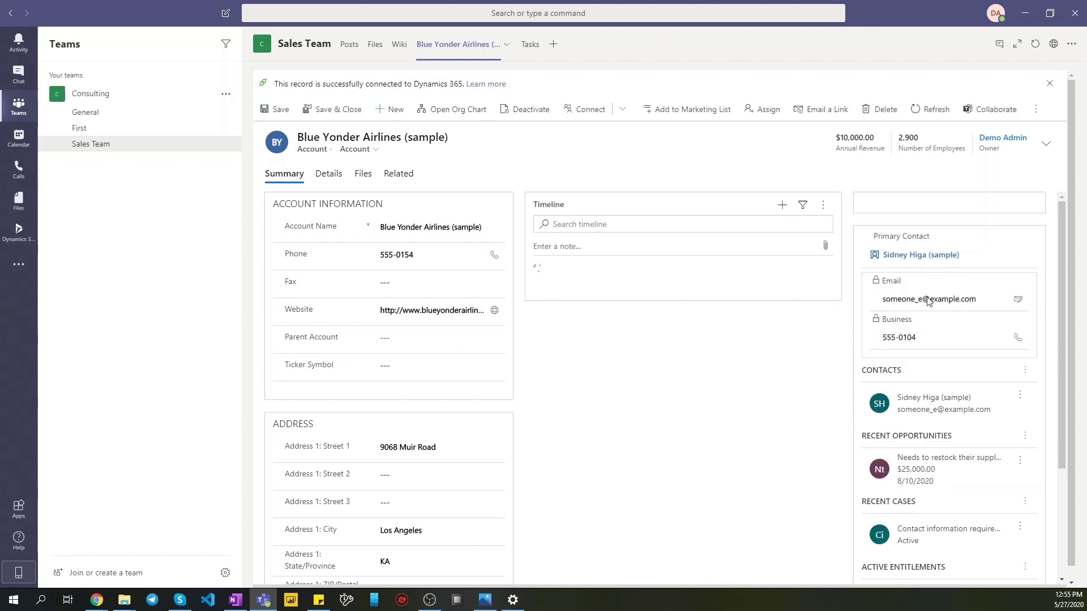
click(783, 207)
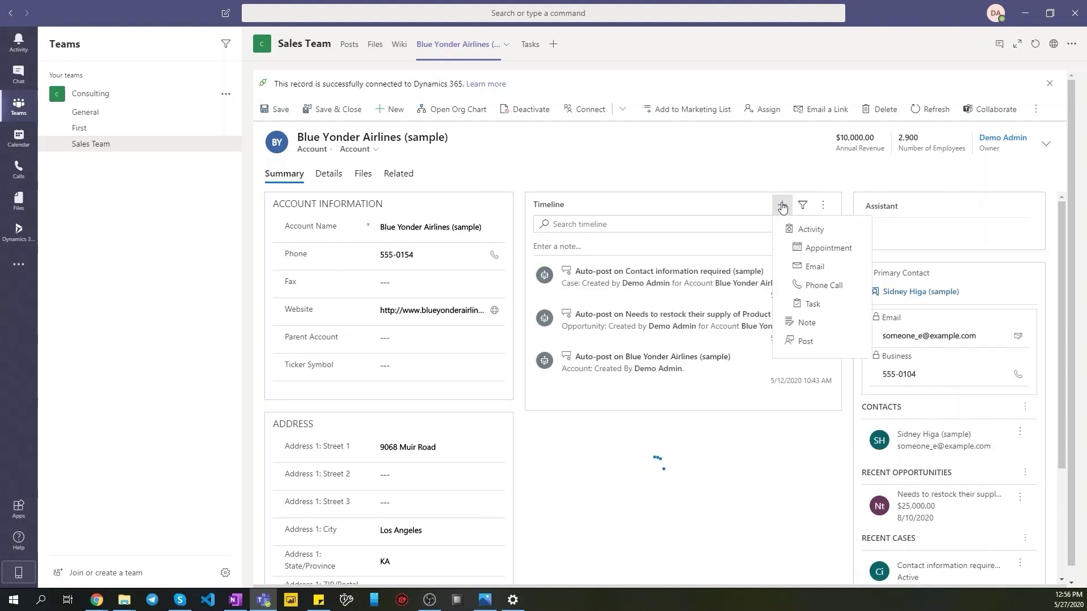
click(820, 304)
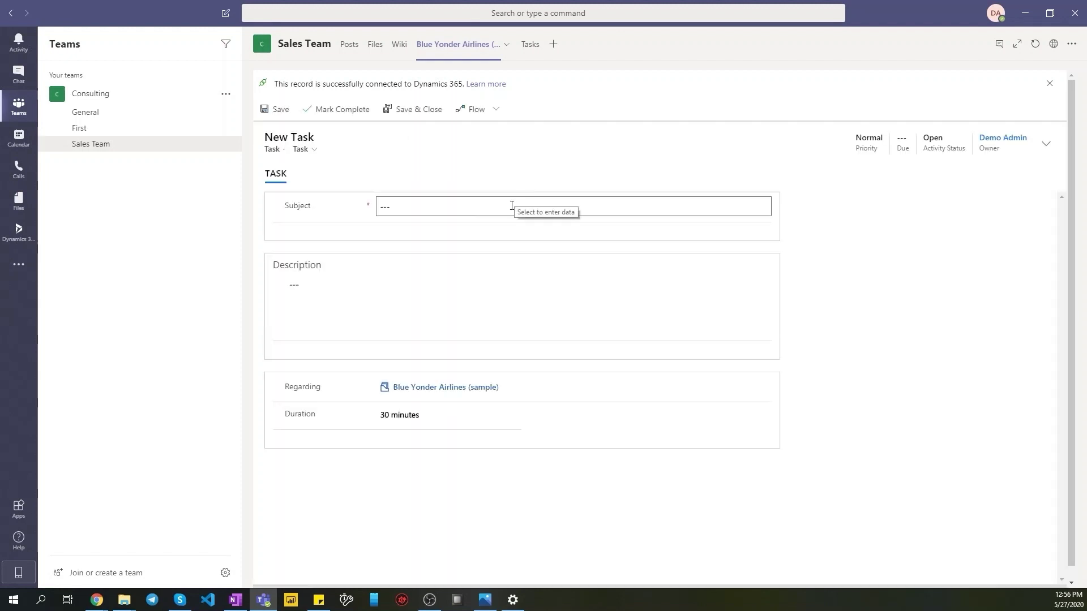
click(511, 205)
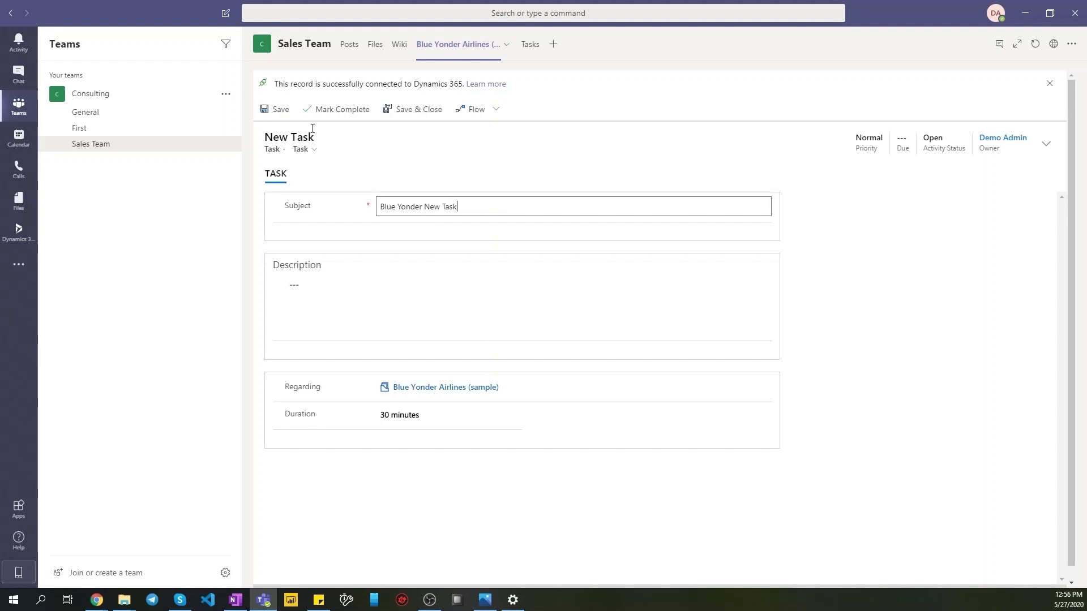
click(276, 110)
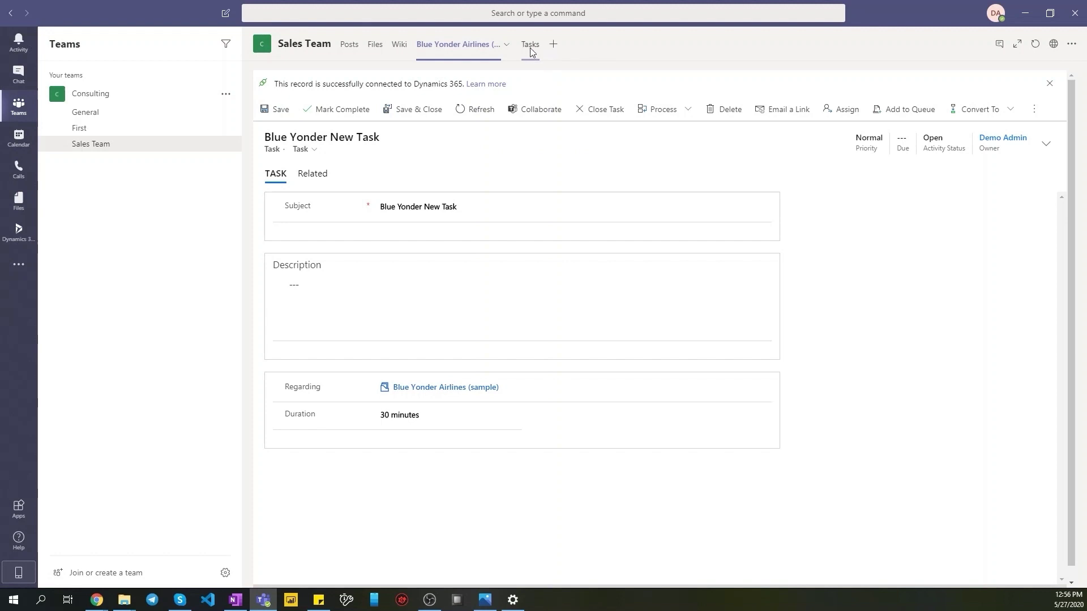
click(530, 48)
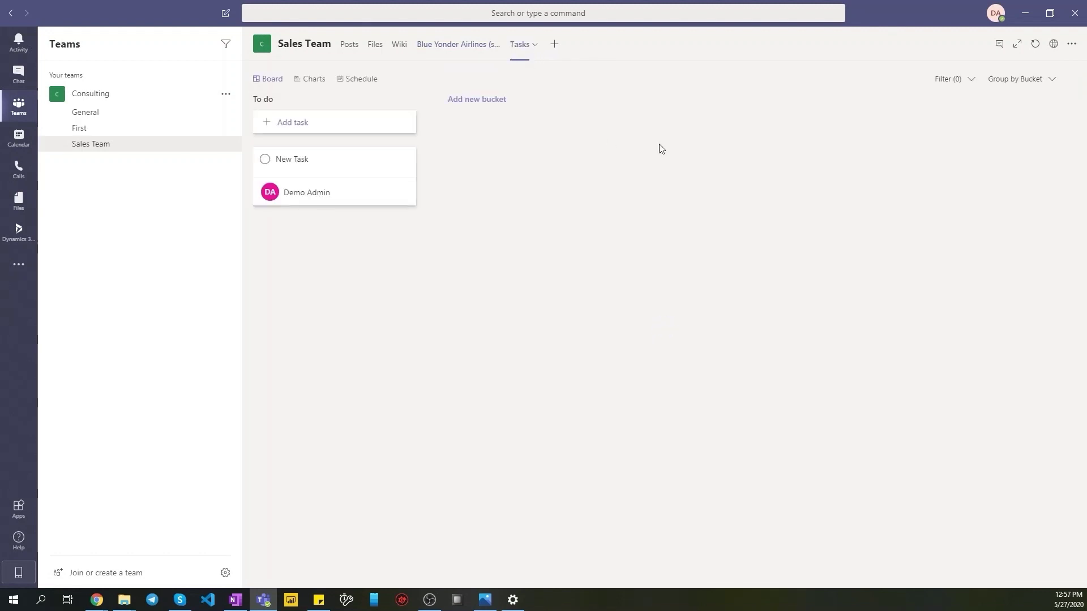
Minimize Teams, refresh the 28-day flow run history, and switch back to Teams
click(1025, 13)
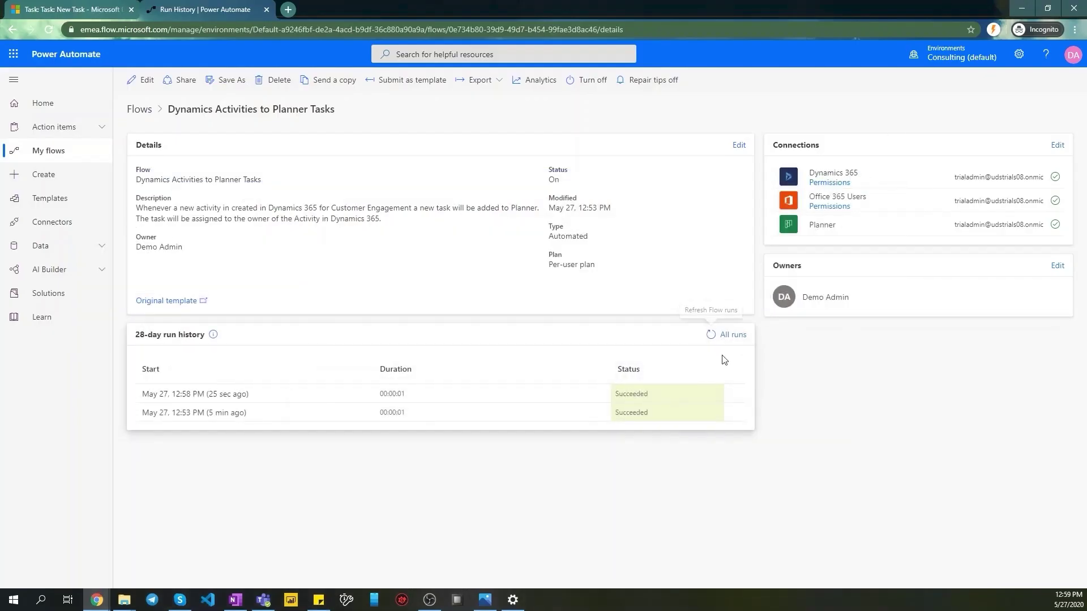
click(712, 337)
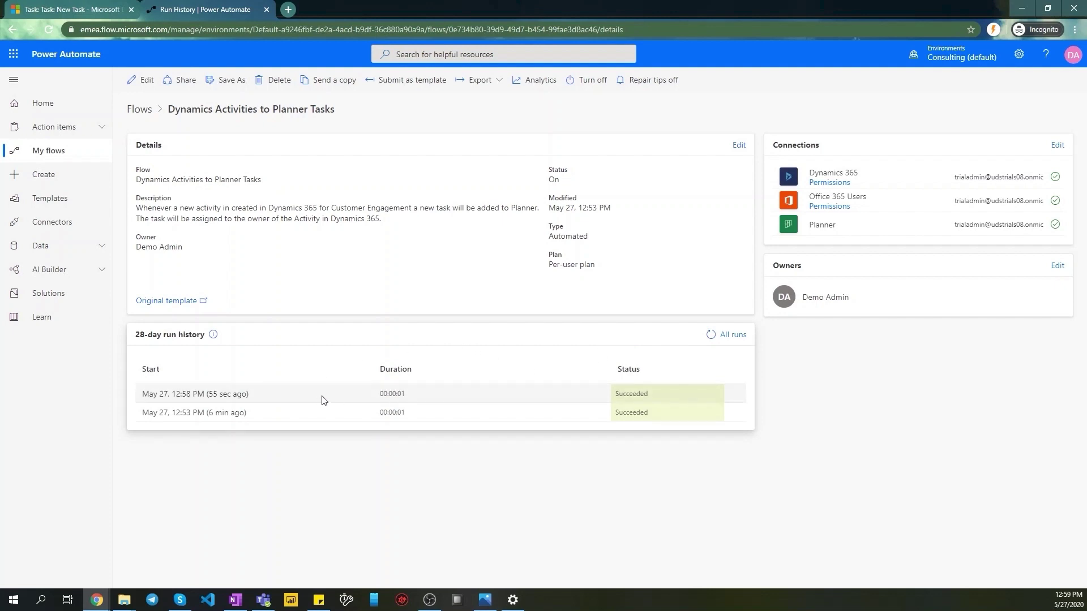
click(263, 600)
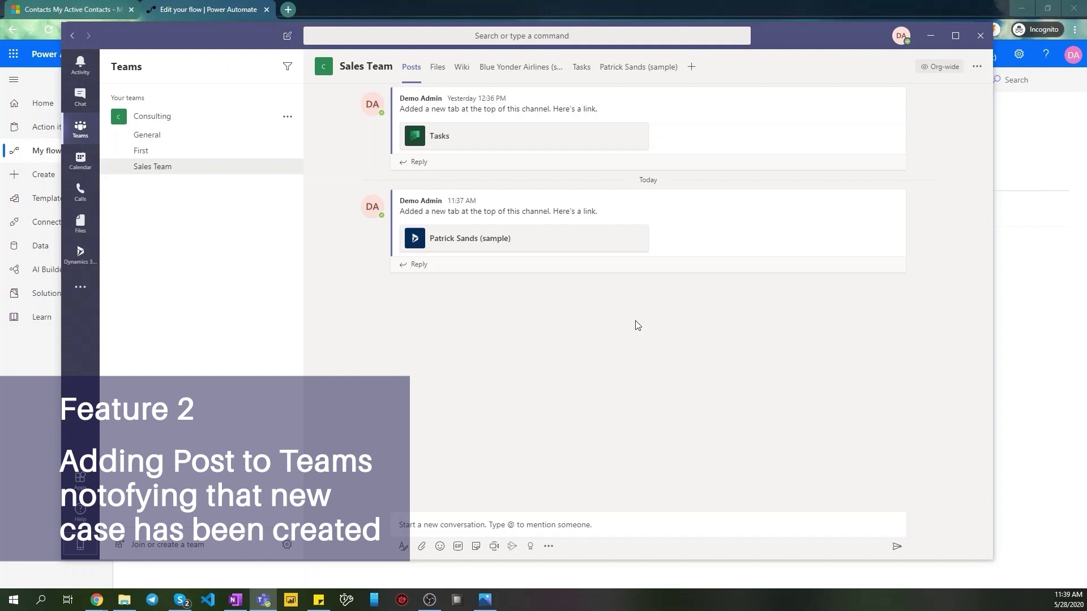
View the sample contact's related cases, return to Posts, and bring up the My flows list
click(463, 240)
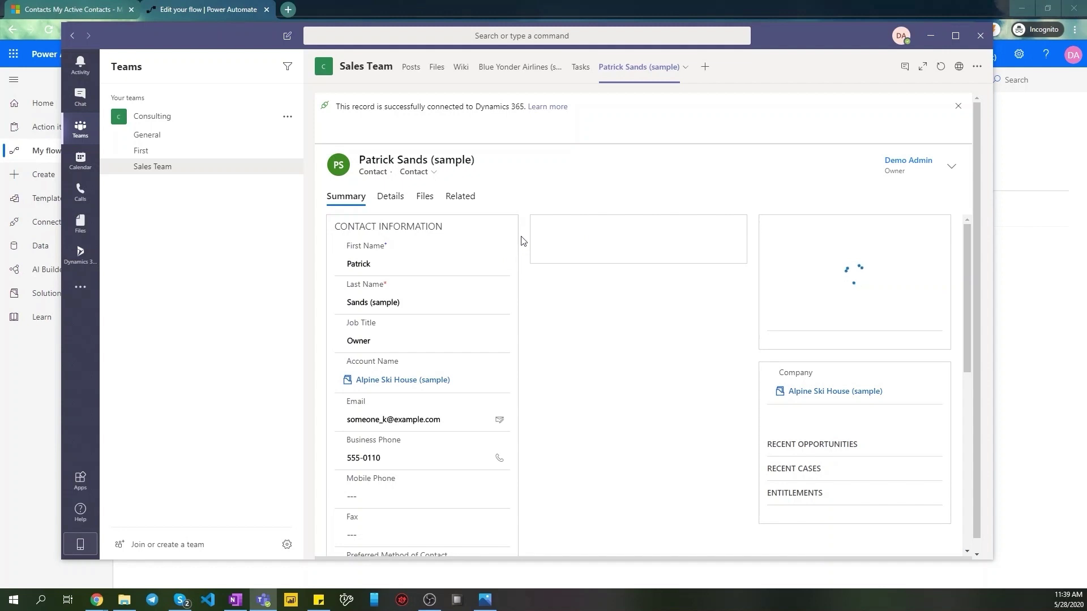
click(459, 199)
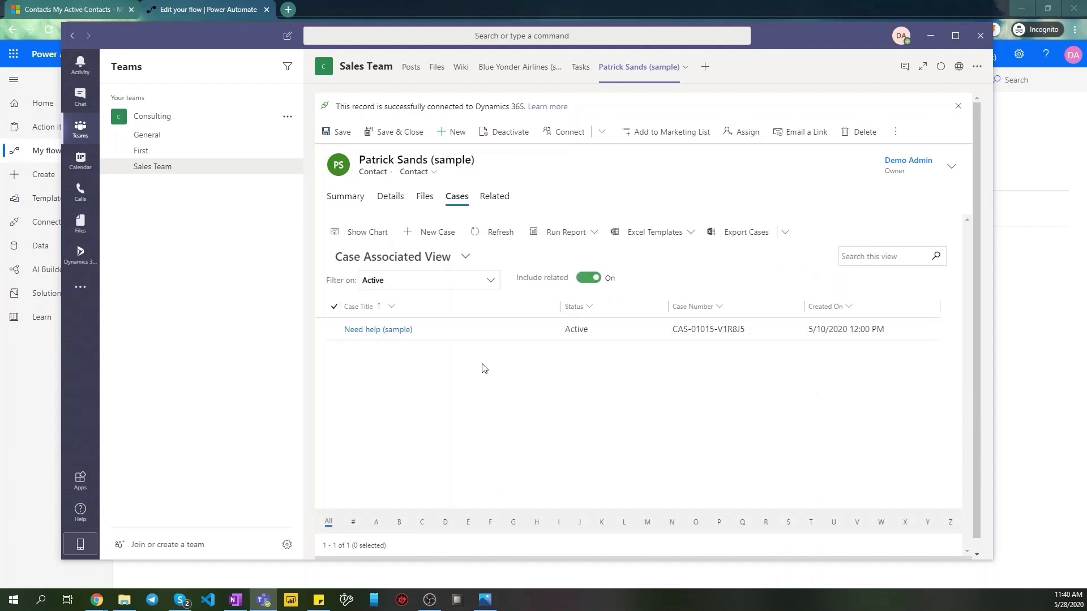
click(412, 67)
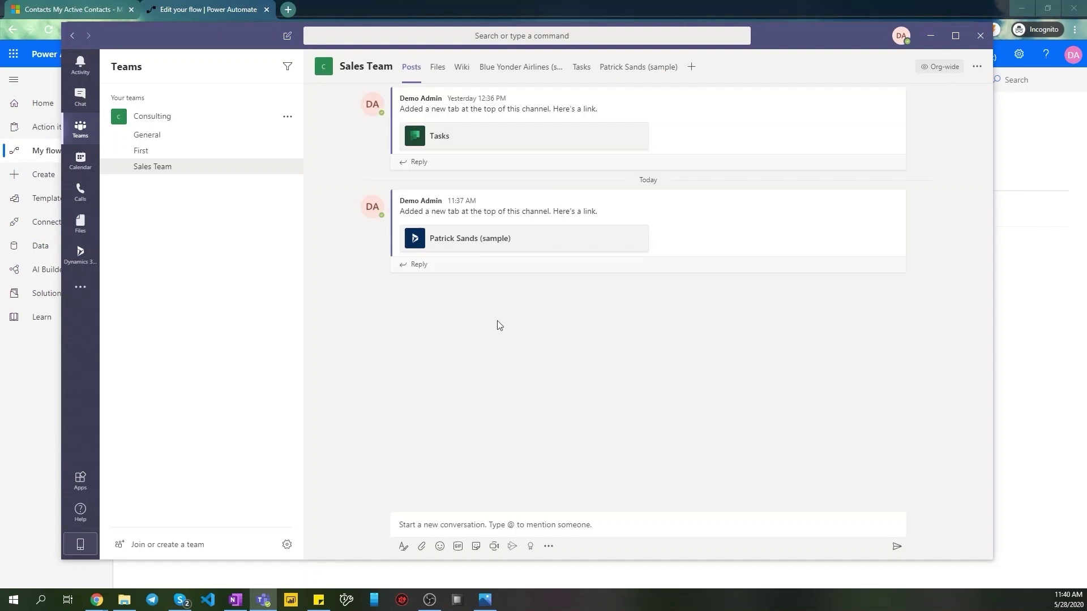
click(237, 5)
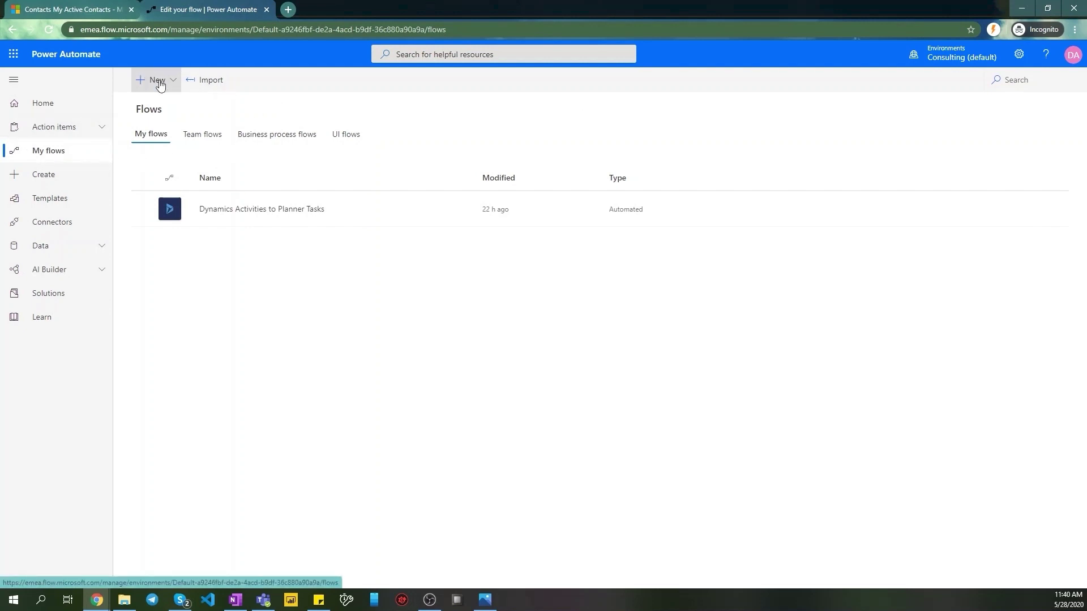
Create an automated flow from blank using the Dynamics 365 'When a record is created' trigger
click(160, 82)
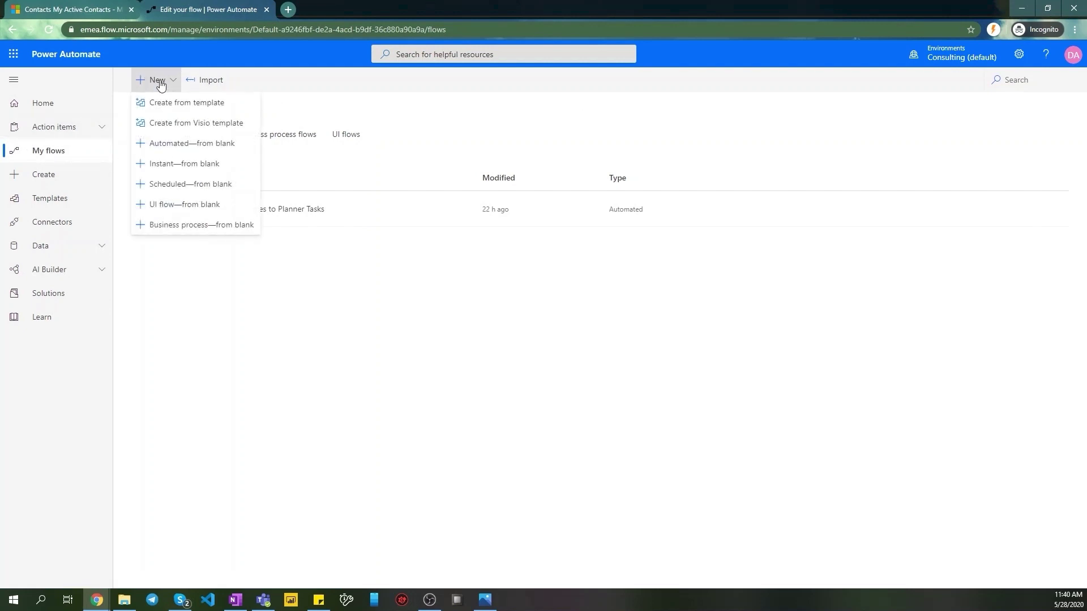
click(209, 145)
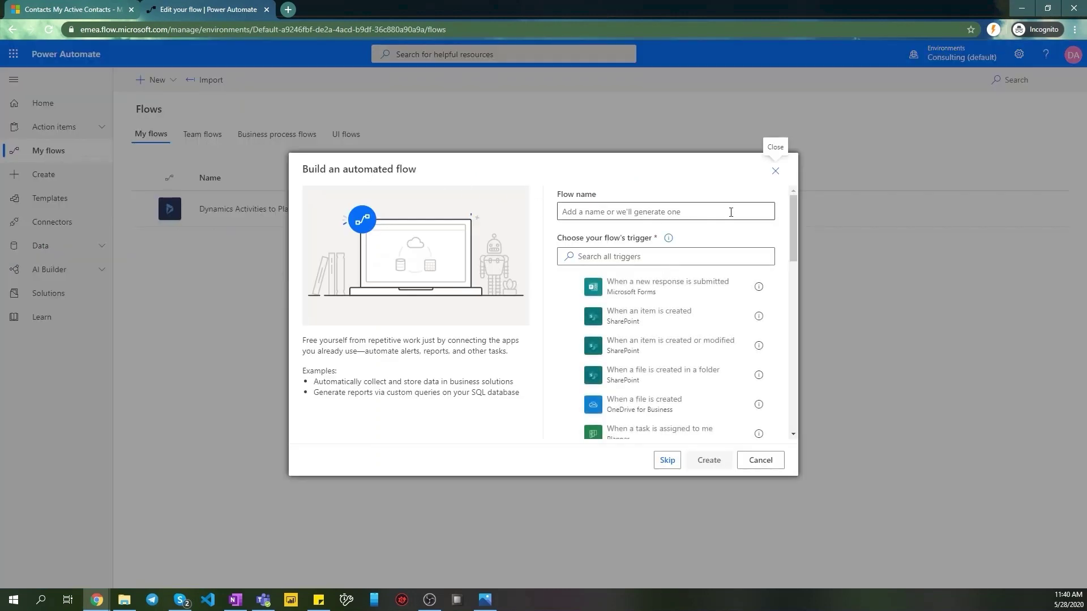
click(668, 259)
text(record)
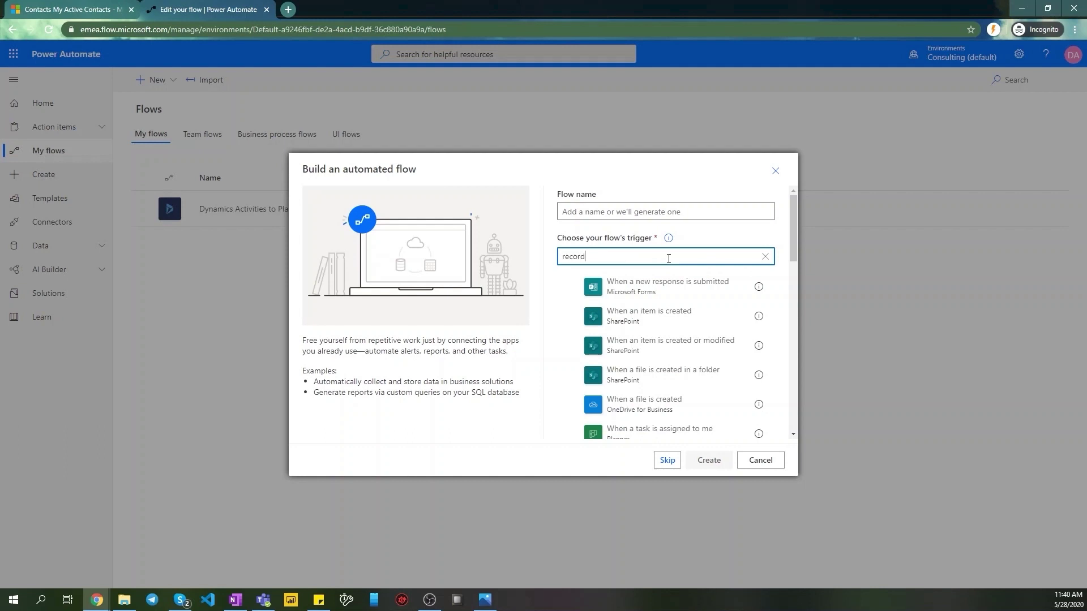
text( is created)
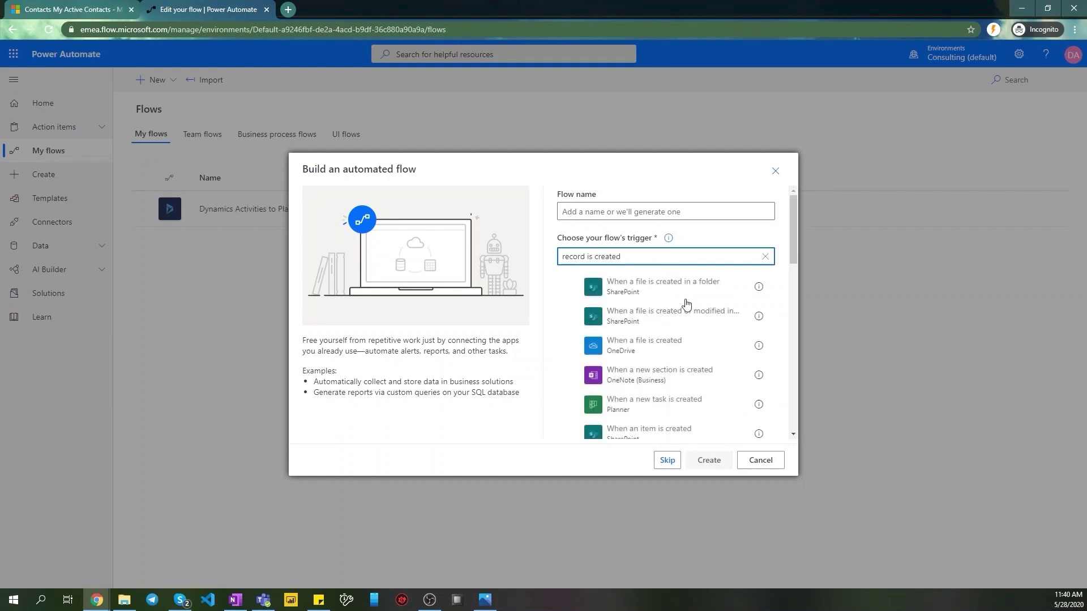
scroll(685, 331, down, 5)
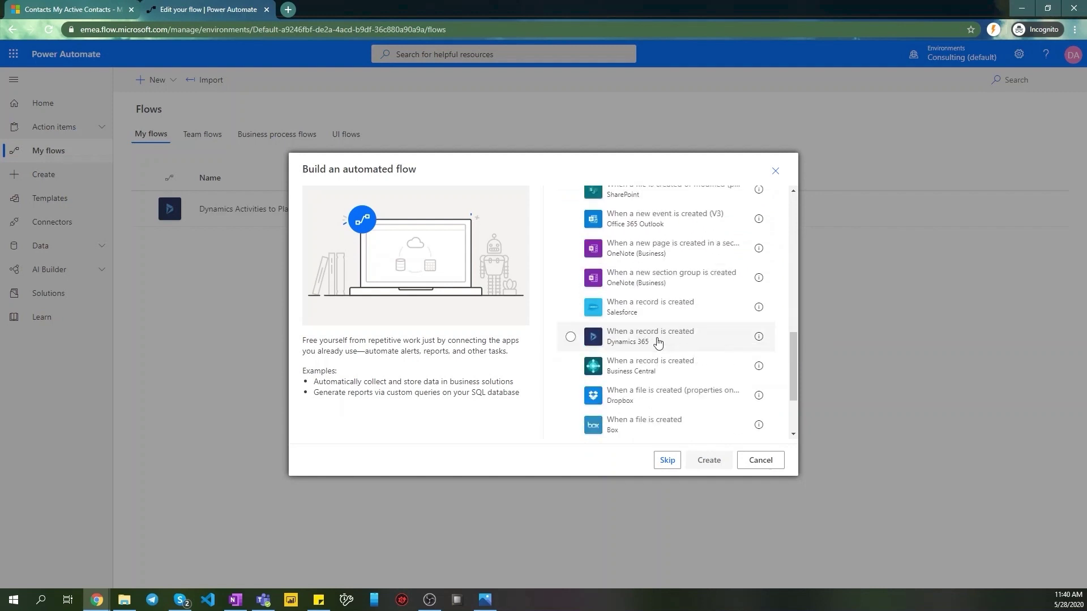
click(673, 340)
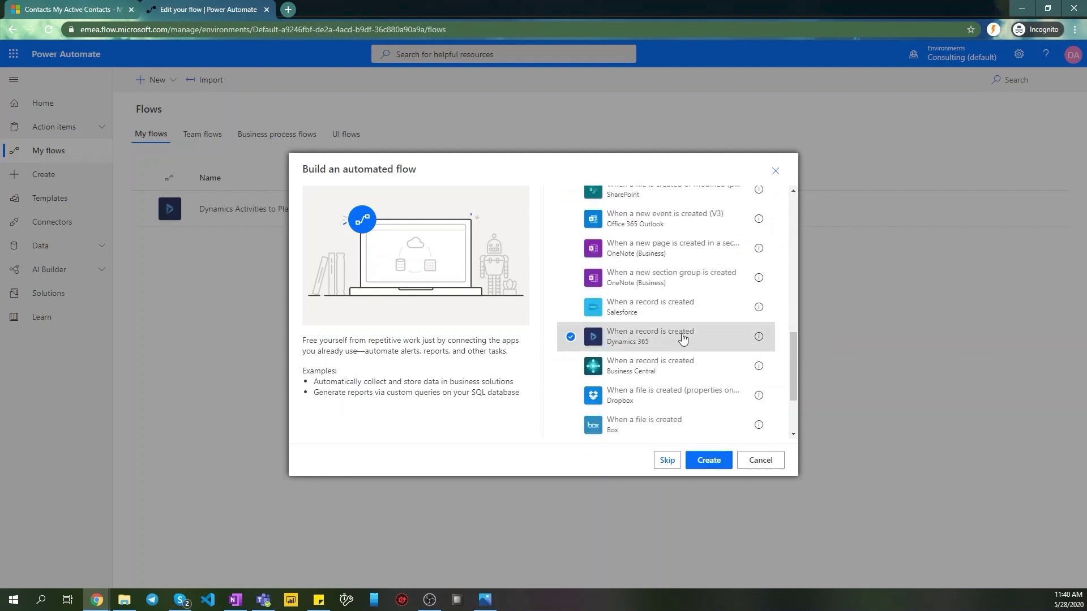
click(705, 461)
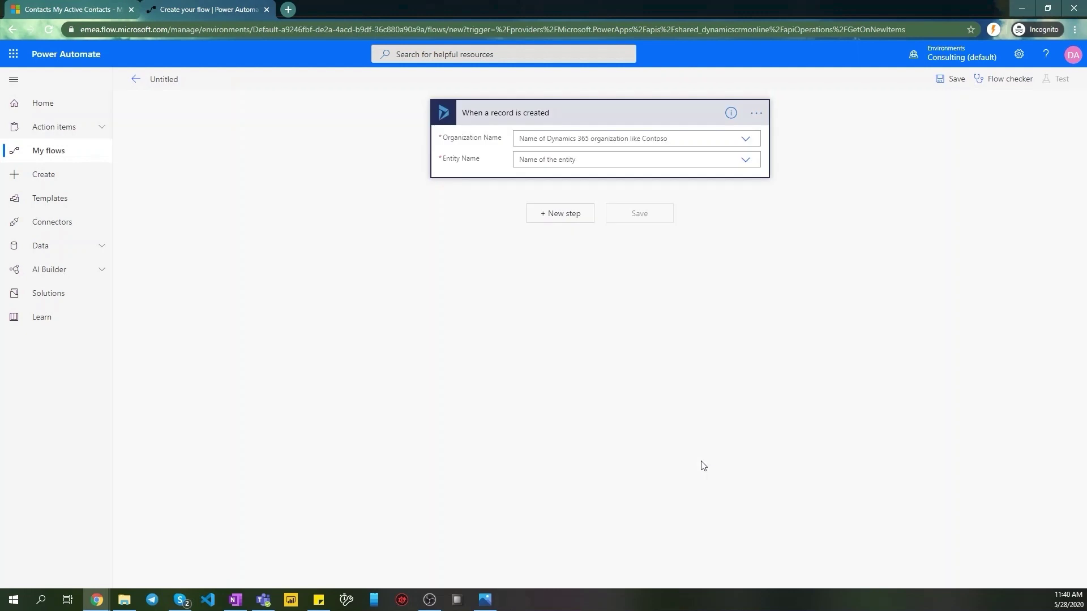
Point the Dynamics 365 trigger at the Consulting organization and the Cases entity
click(744, 140)
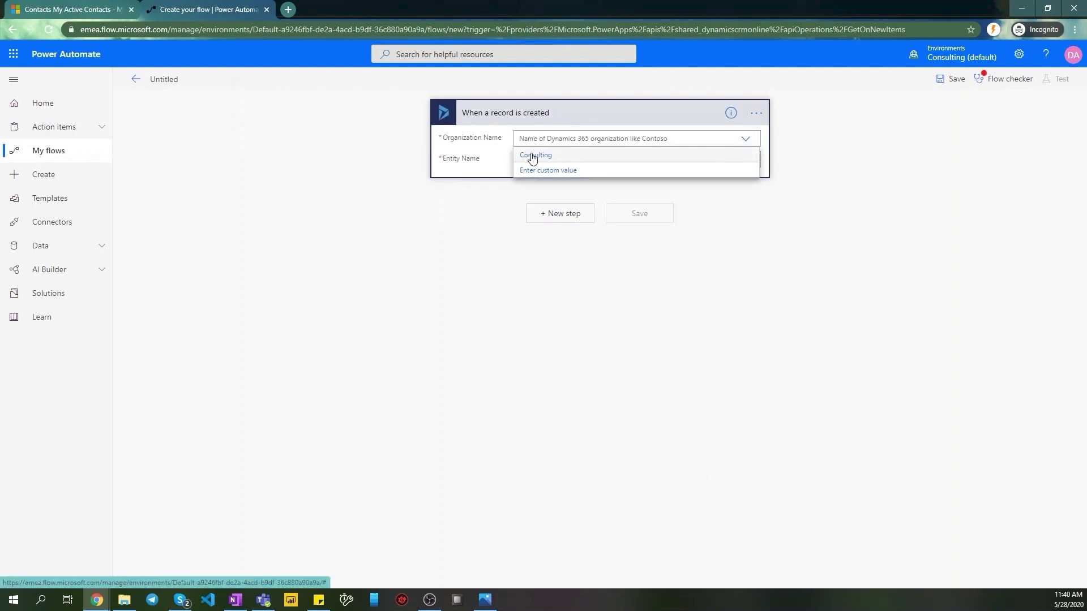
click(532, 154)
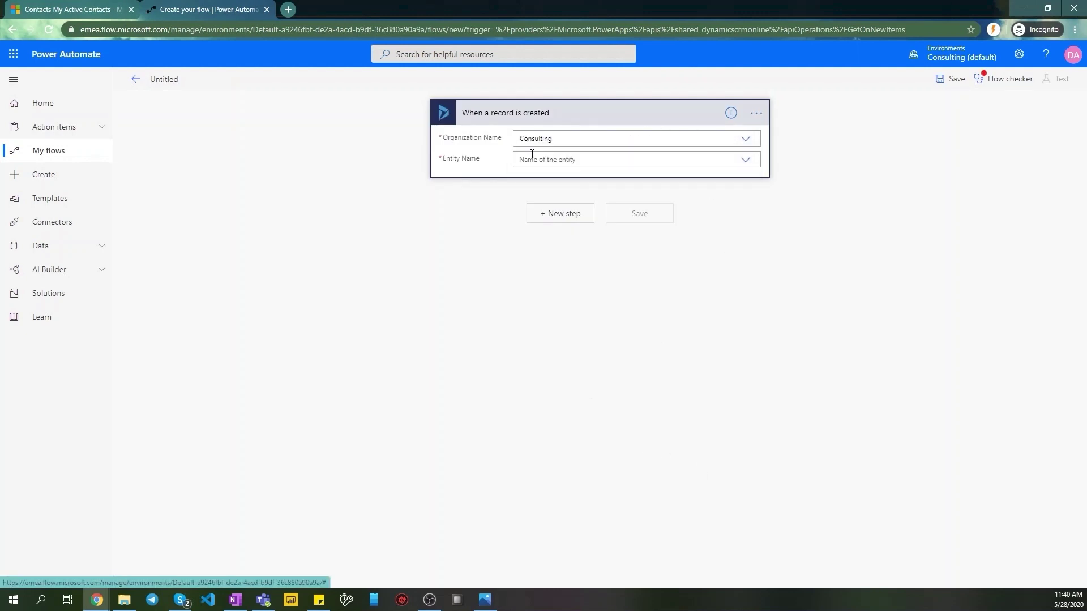
click(746, 163)
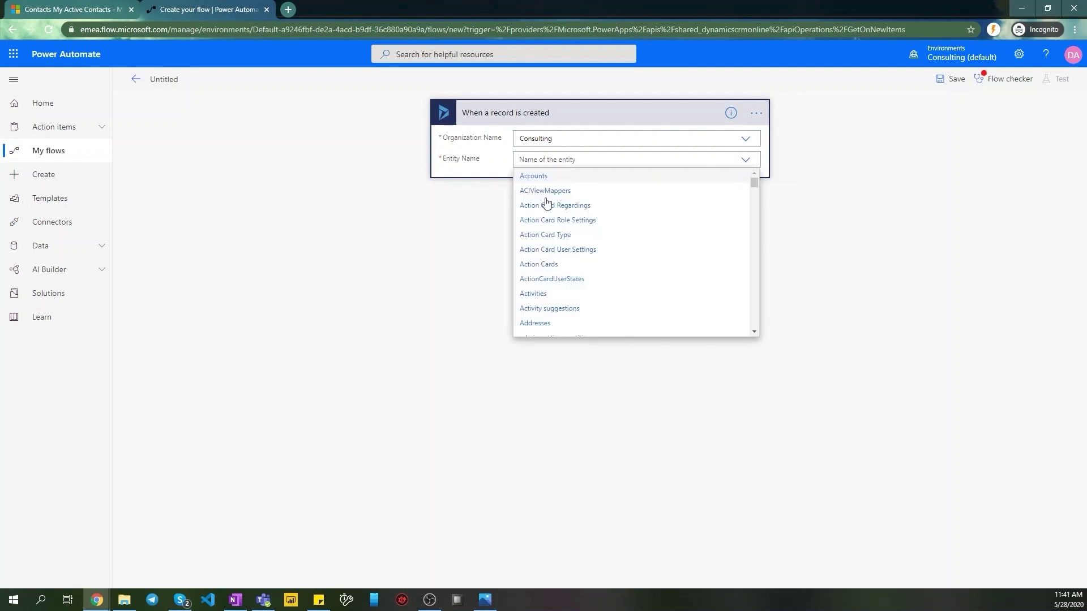
scroll(554, 232, down, 5)
scroll(551, 237, down, 5)
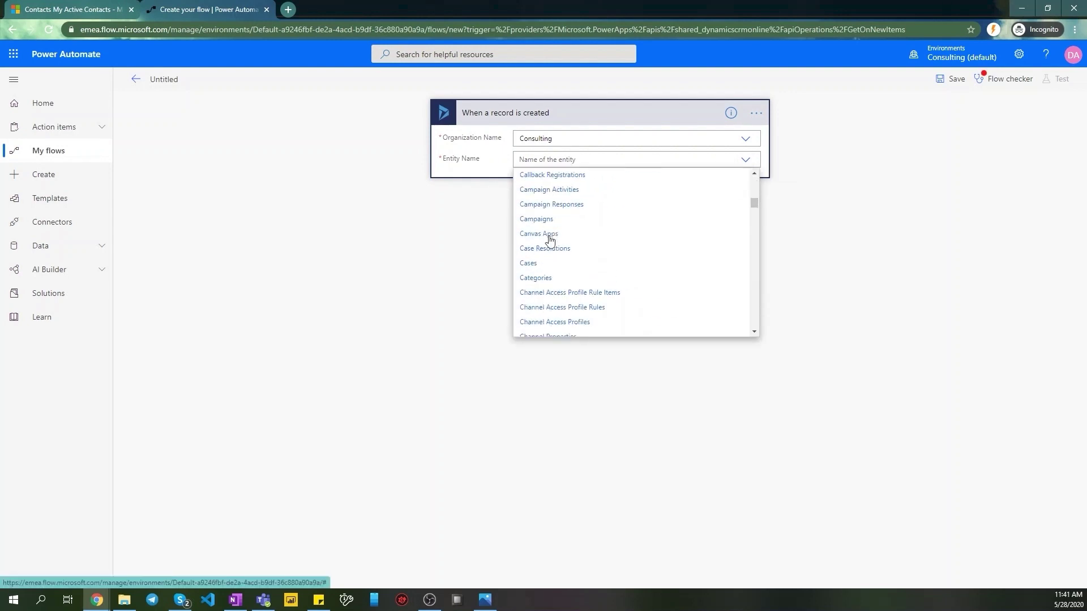
click(527, 269)
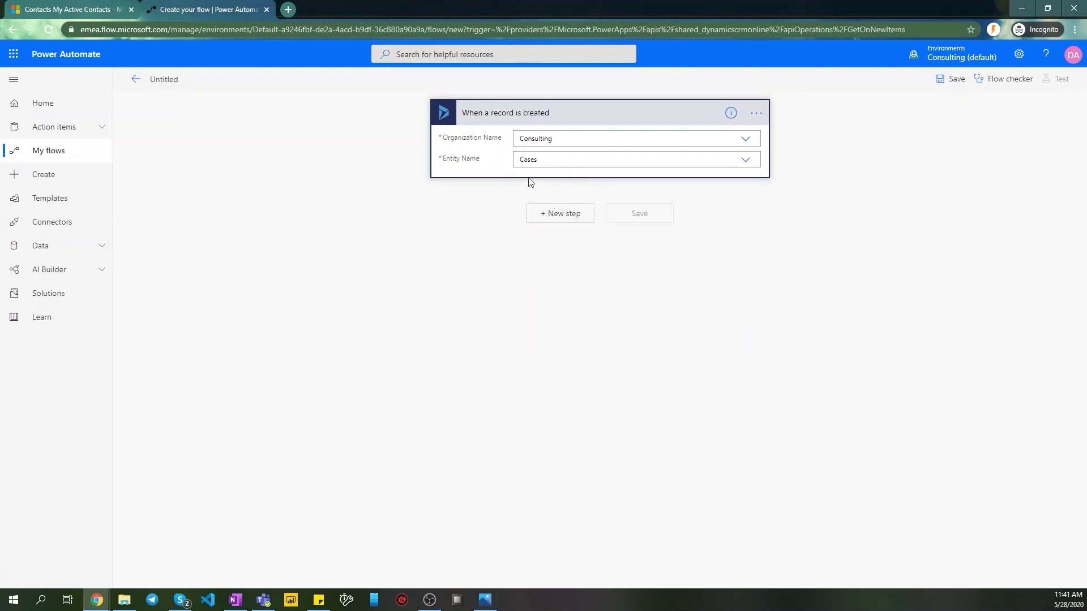
click(560, 214)
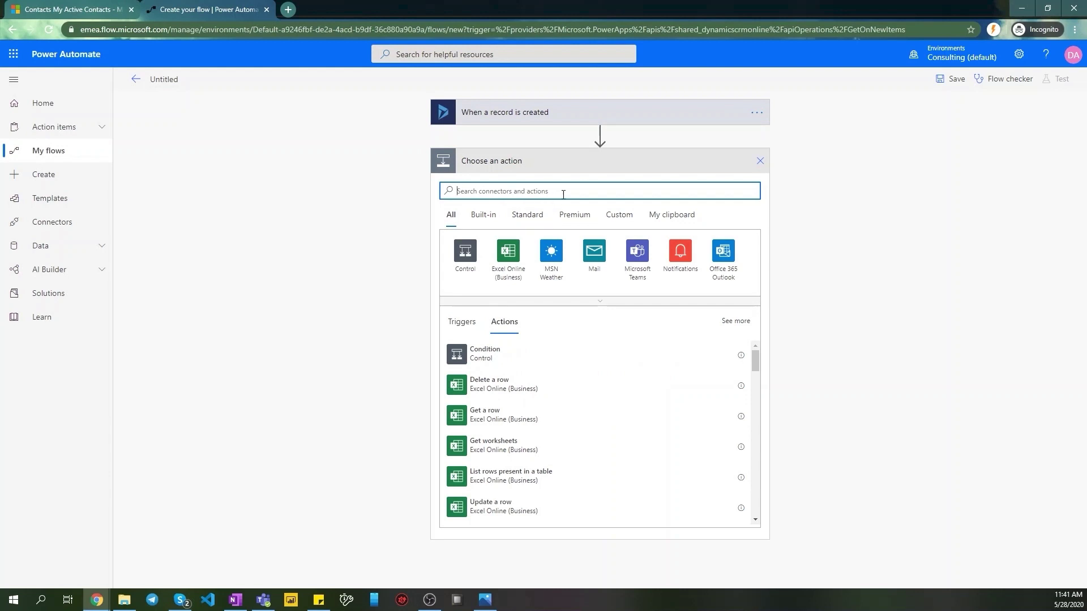
Add a Dynamics 365 Get record action after the trigger
text(get record)
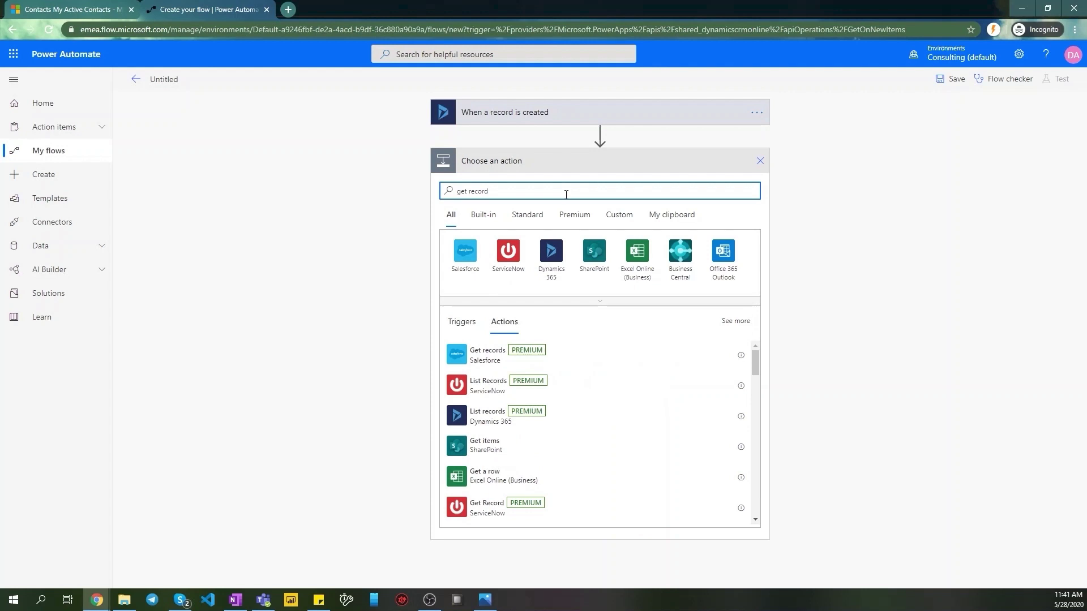
scroll(588, 390, down, 10)
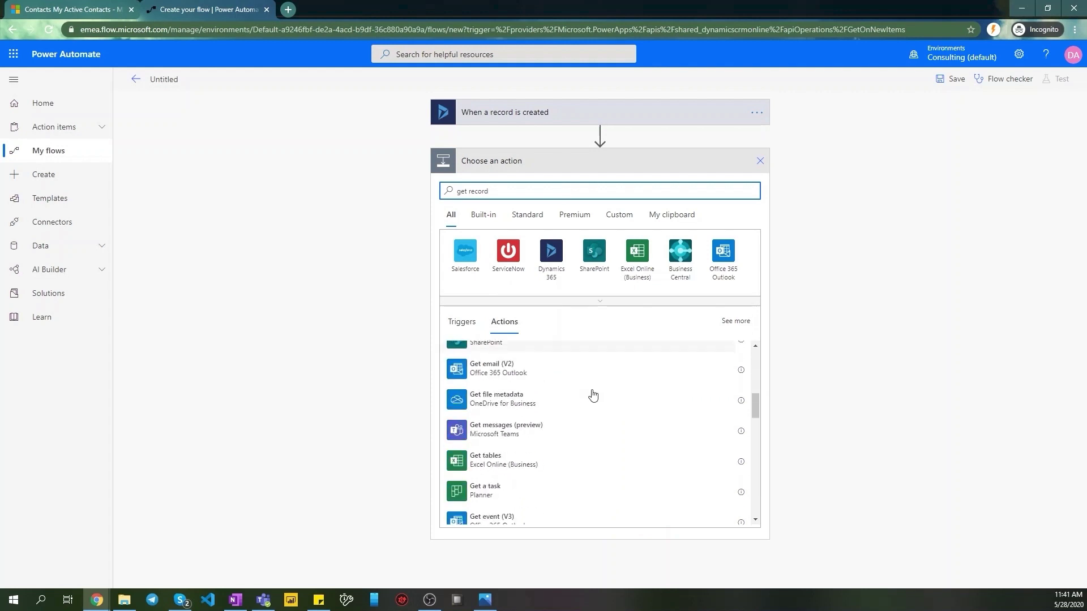
click(551, 254)
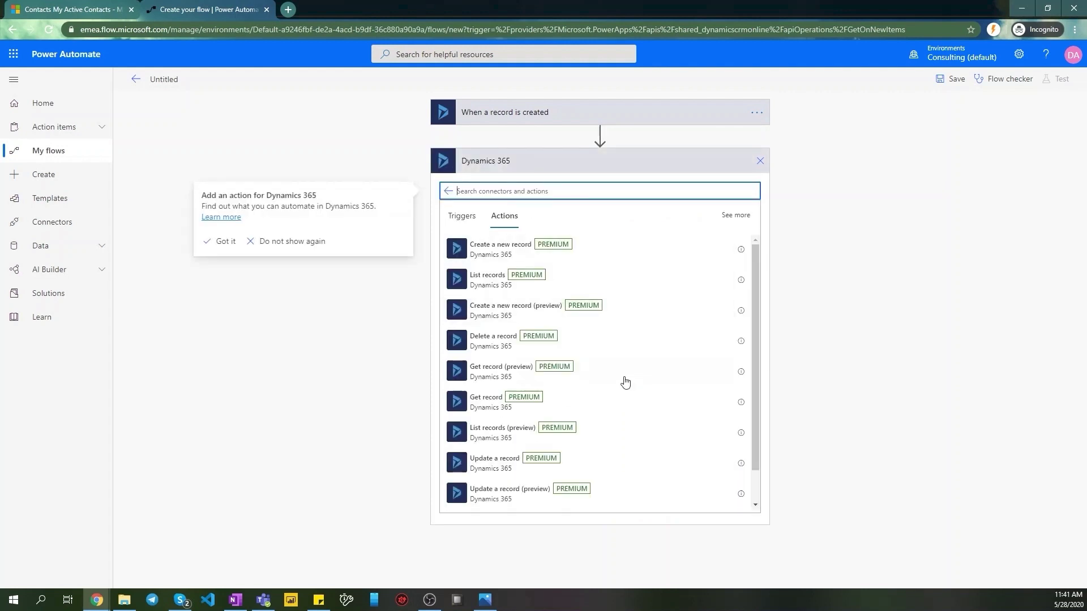
click(566, 405)
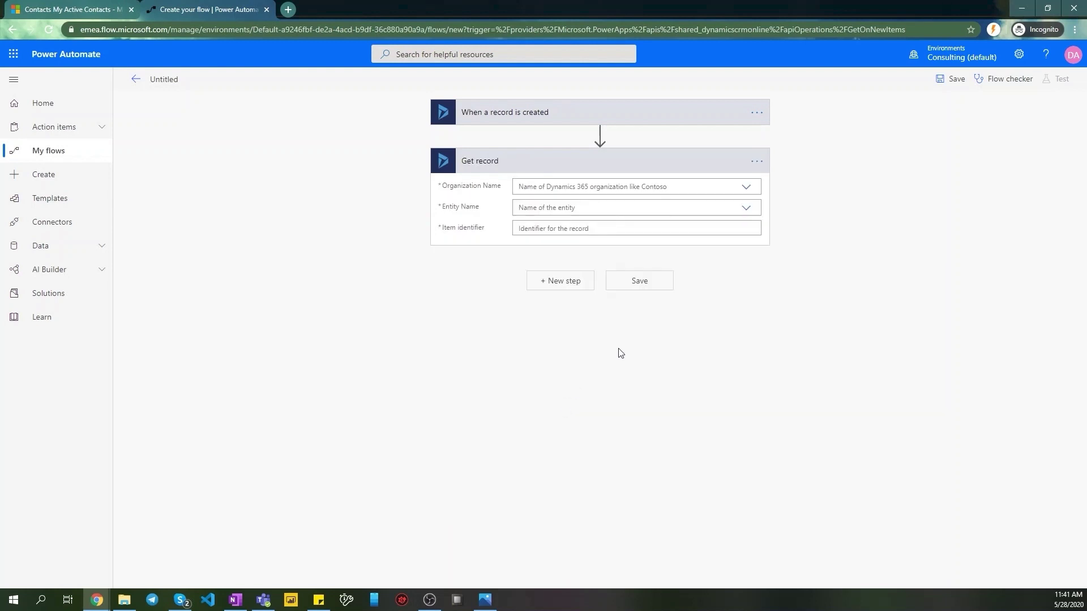
Set Get record to fetch Consulting Contacts, using the case's Customer as item identifier
click(746, 187)
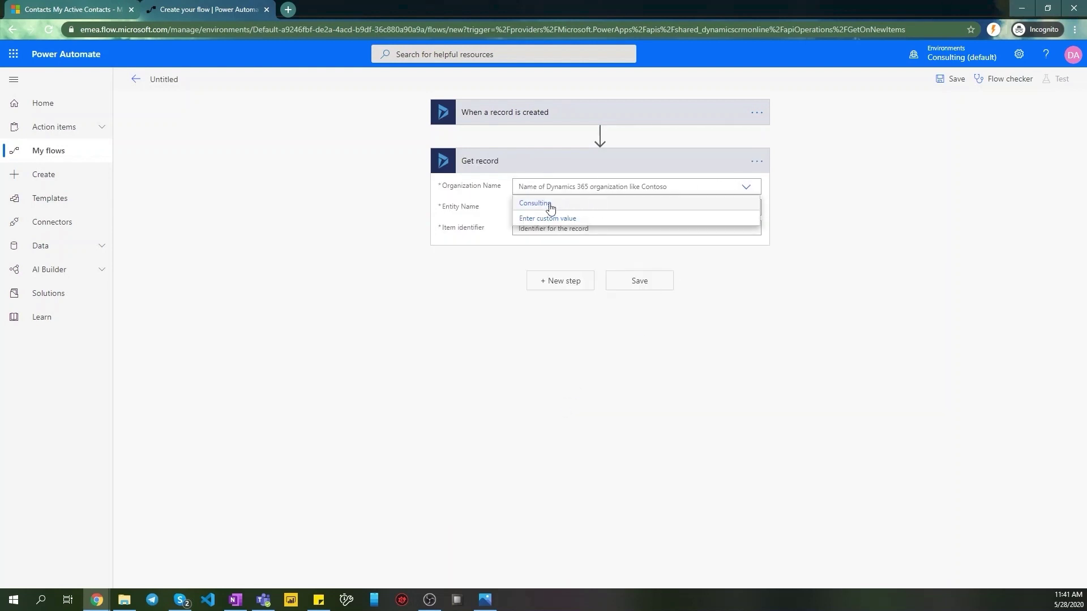
click(540, 204)
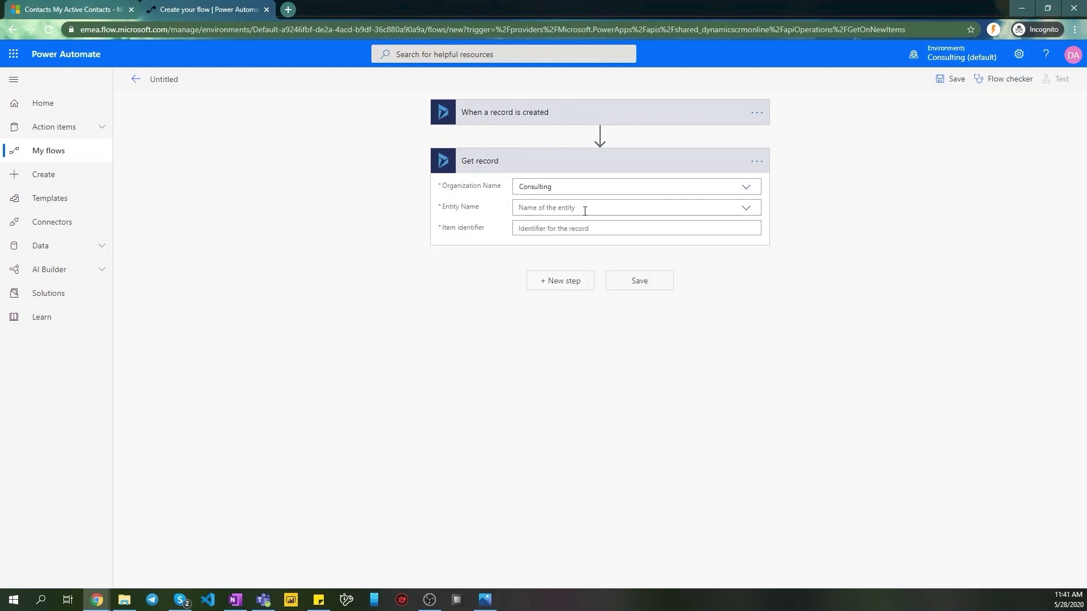
click(744, 209)
scroll(586, 295, down, 10)
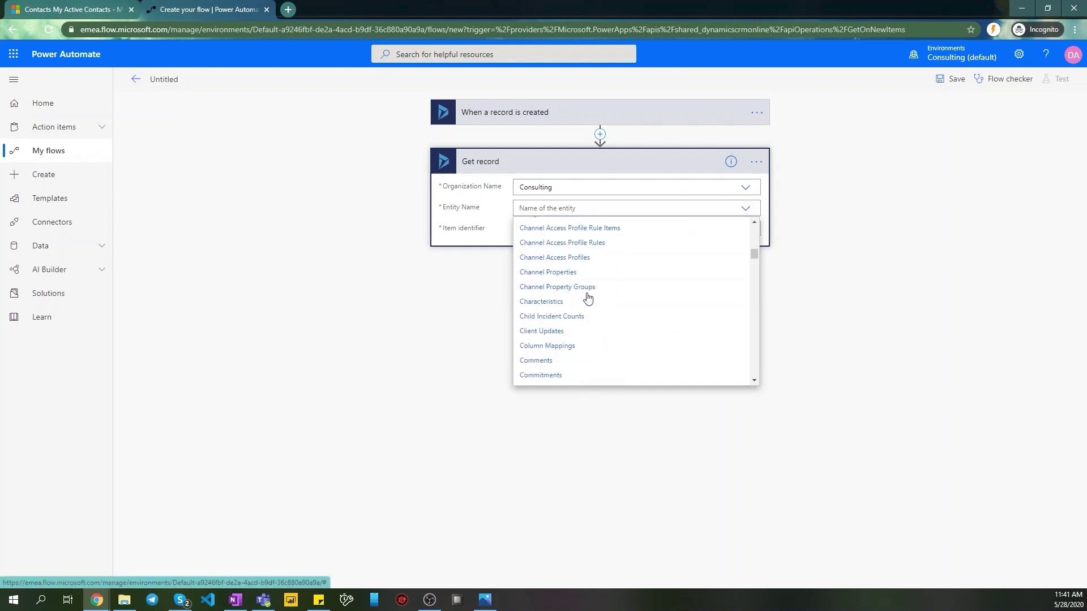
scroll(530, 372, down, 1)
click(529, 369)
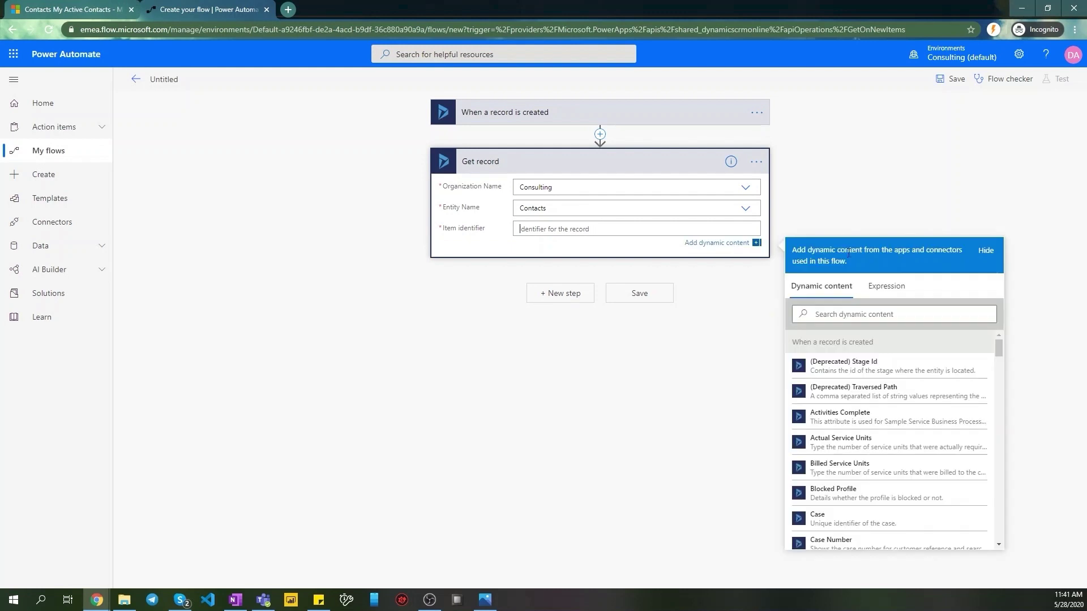
scroll(861, 383, down, 10)
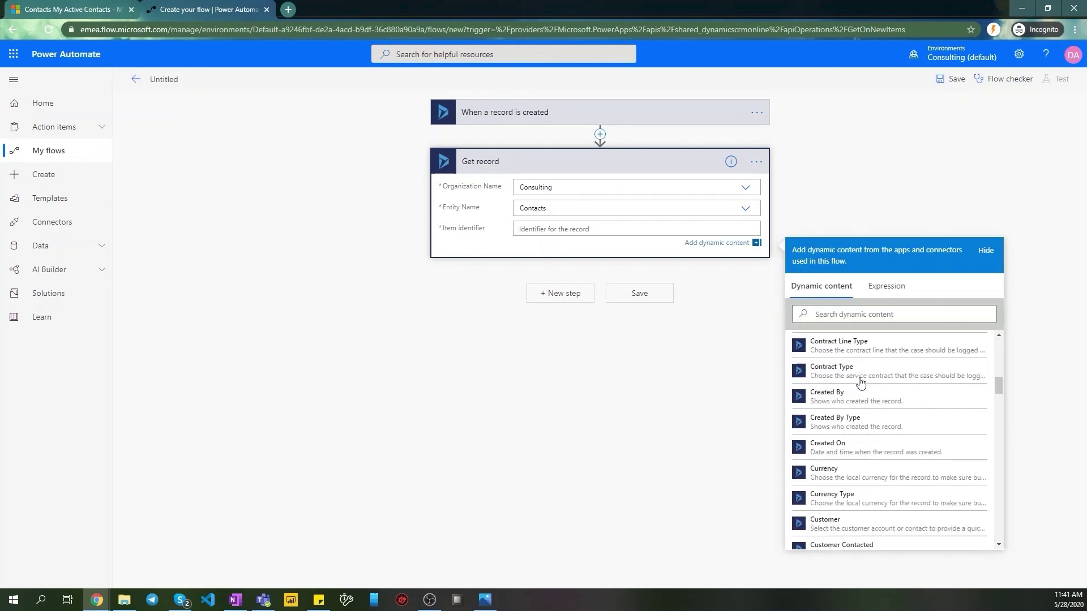
scroll(861, 383, down, 3)
click(825, 438)
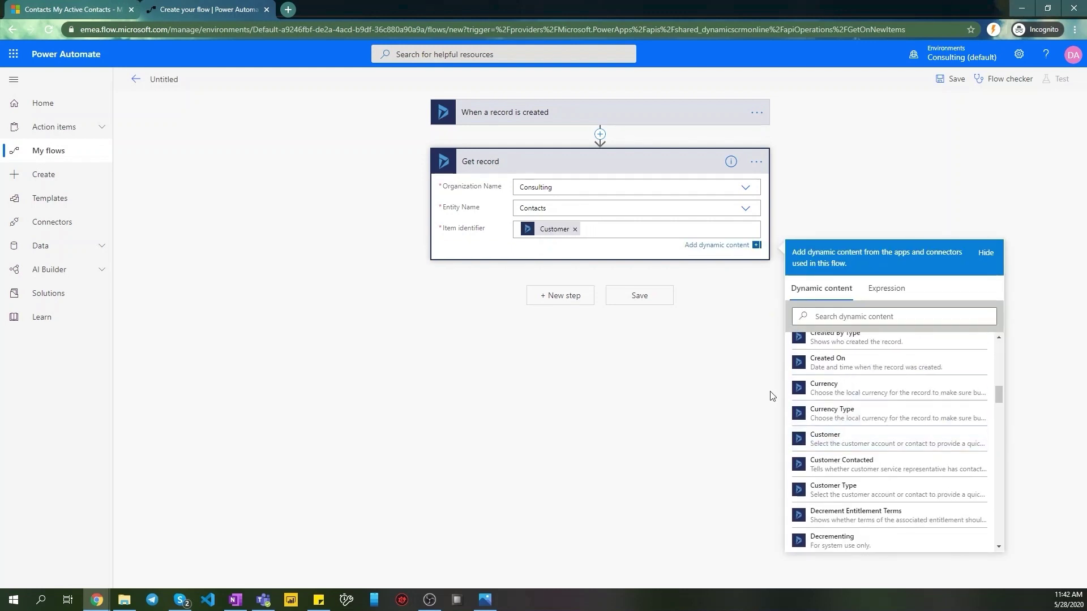
click(506, 256)
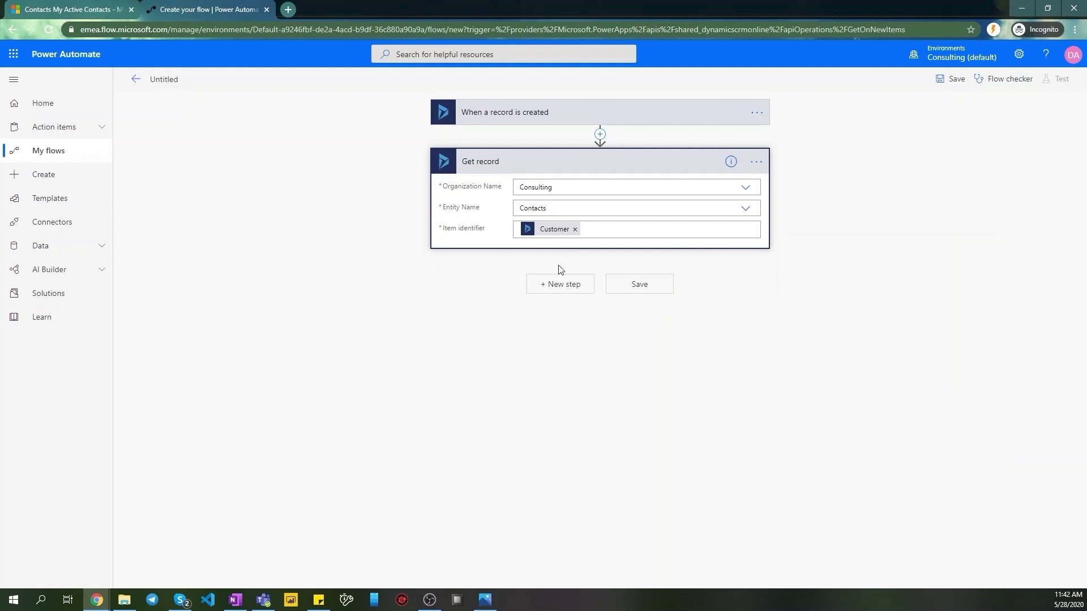
click(569, 285)
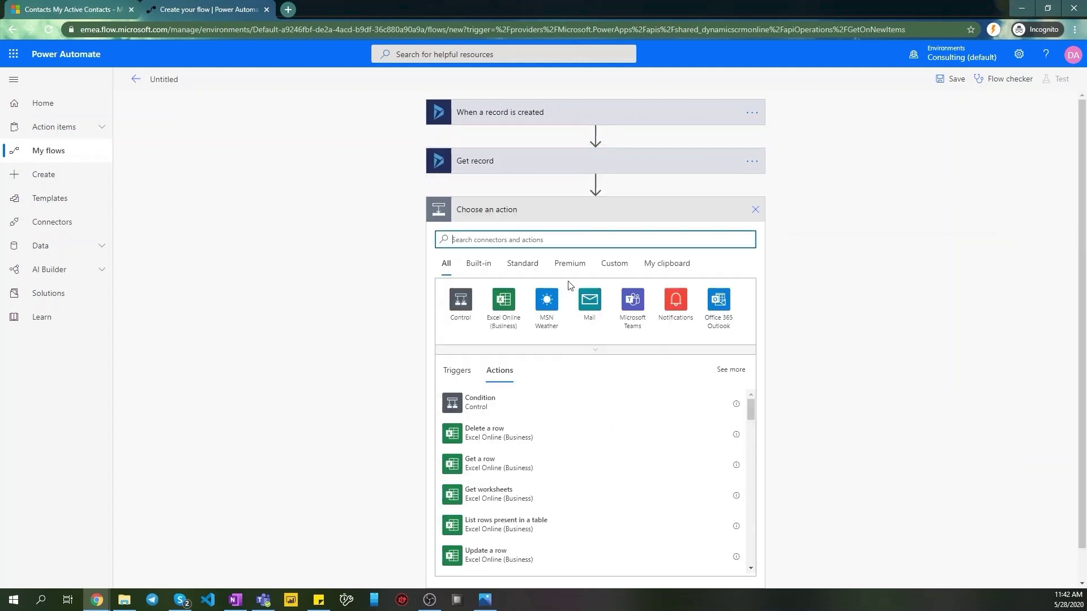
Add a Condition step whose first value is the dynamic Customer field
click(483, 403)
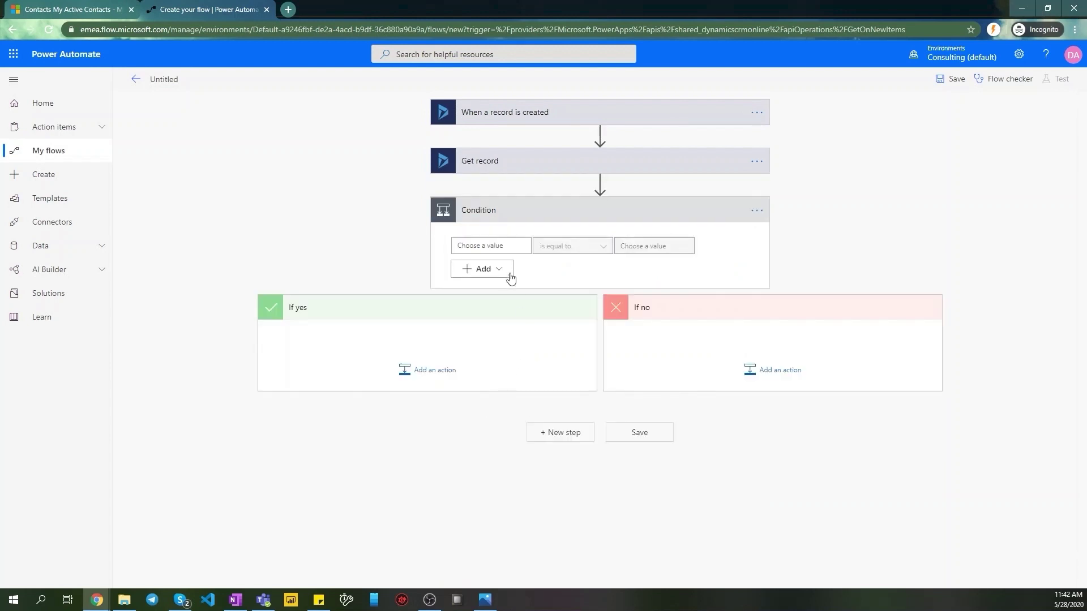
click(500, 245)
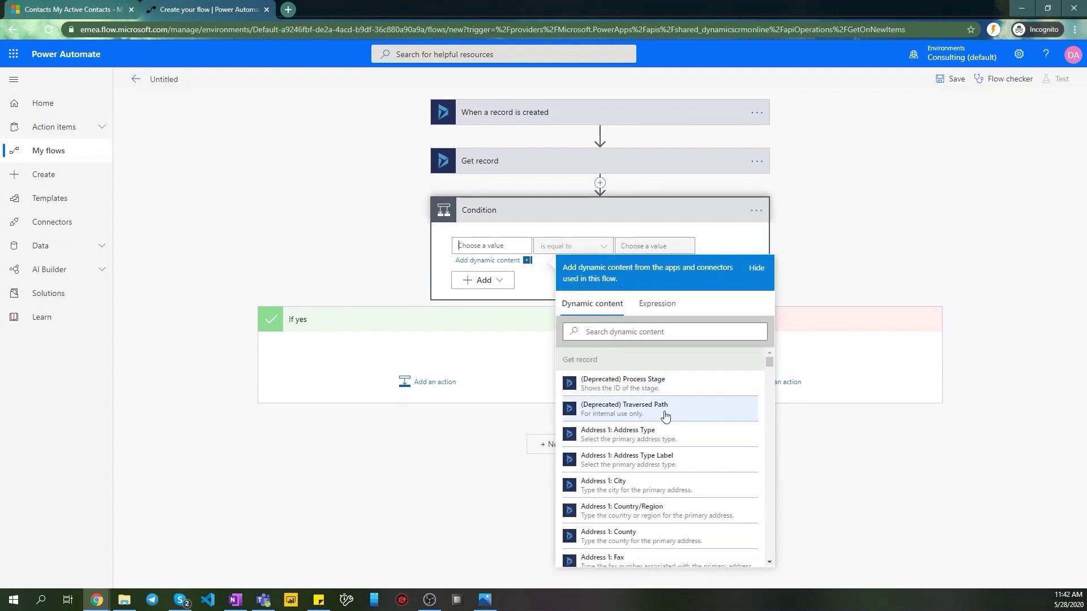
drag(769, 362, 766, 528)
scroll(687, 461, down, 5)
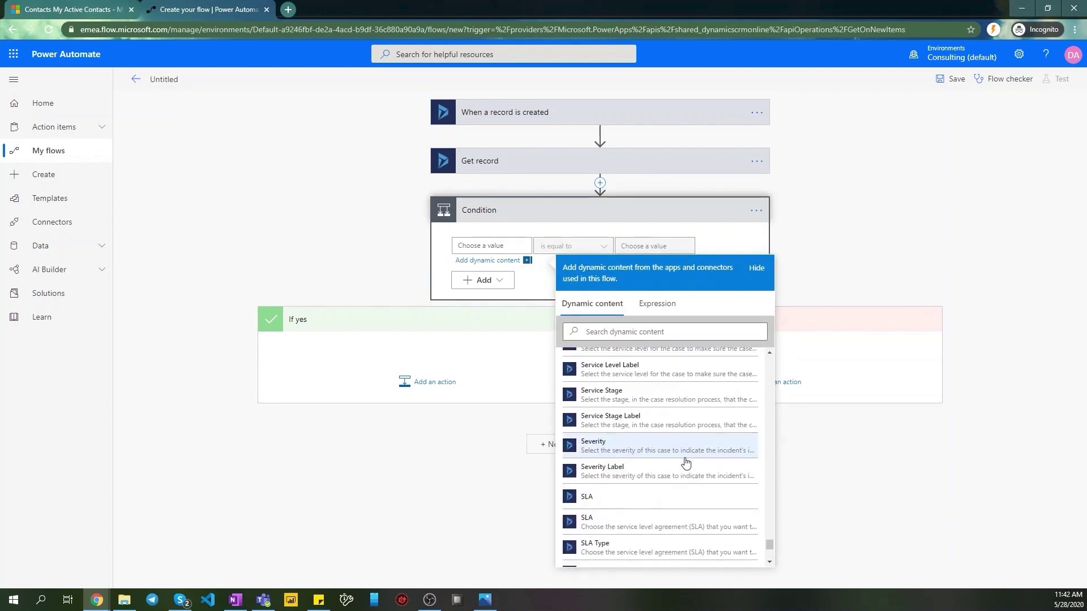
scroll(660, 432, up, 15)
scroll(660, 432, up, 15)
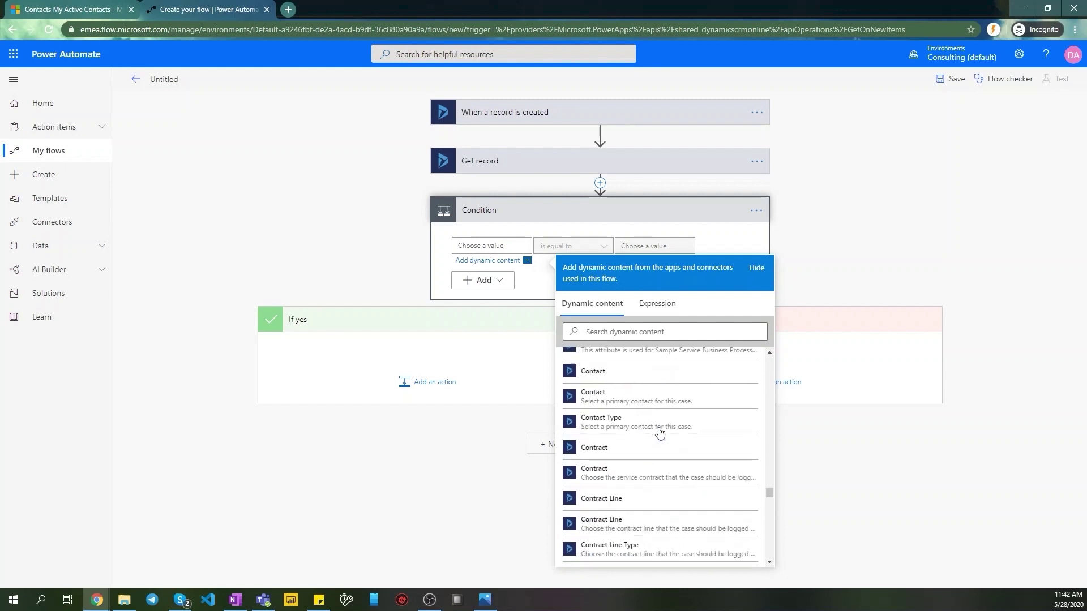
scroll(650, 450, down, 10)
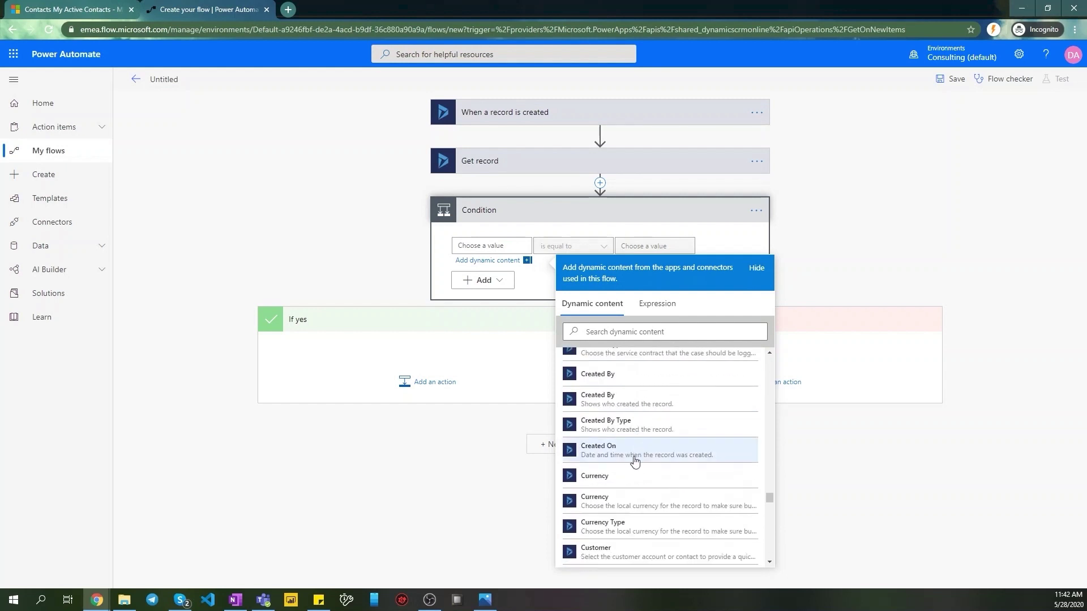
click(597, 441)
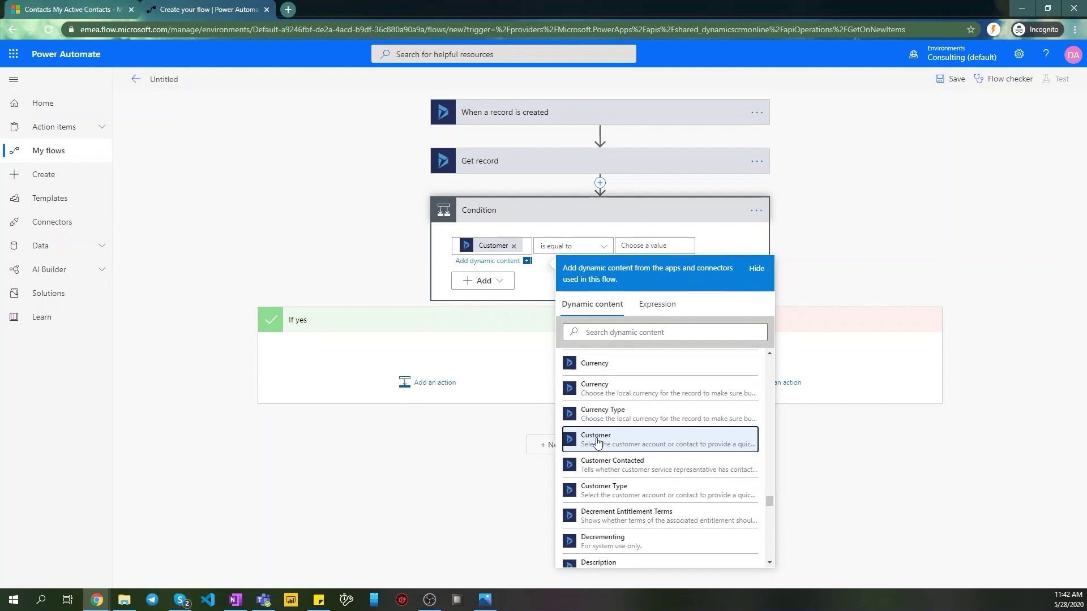
Make the condition test 'is not equal to' the expression null
click(606, 249)
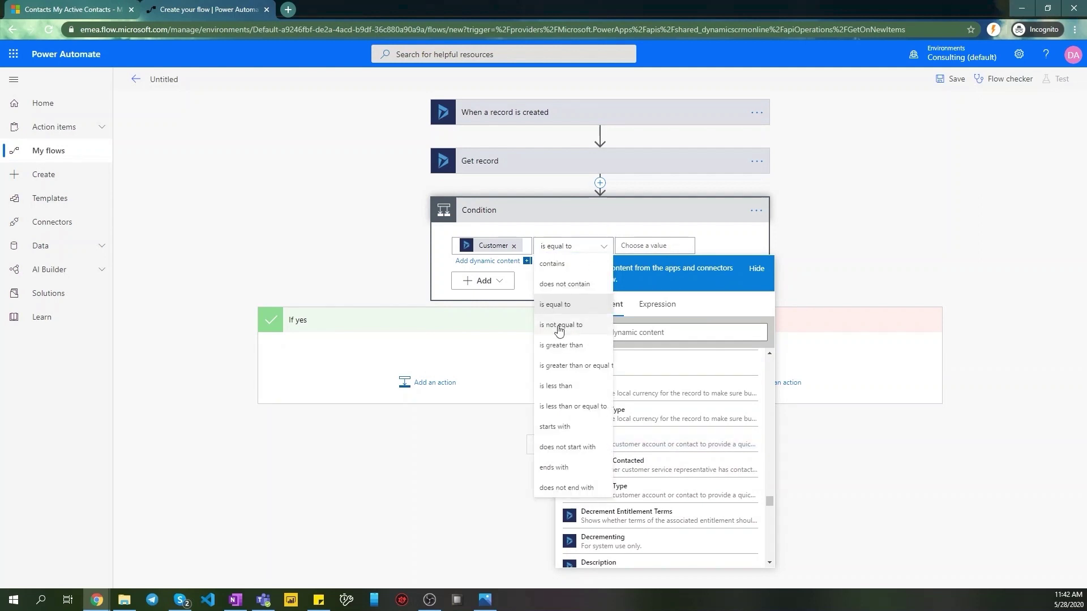
click(566, 326)
click(639, 245)
click(821, 304)
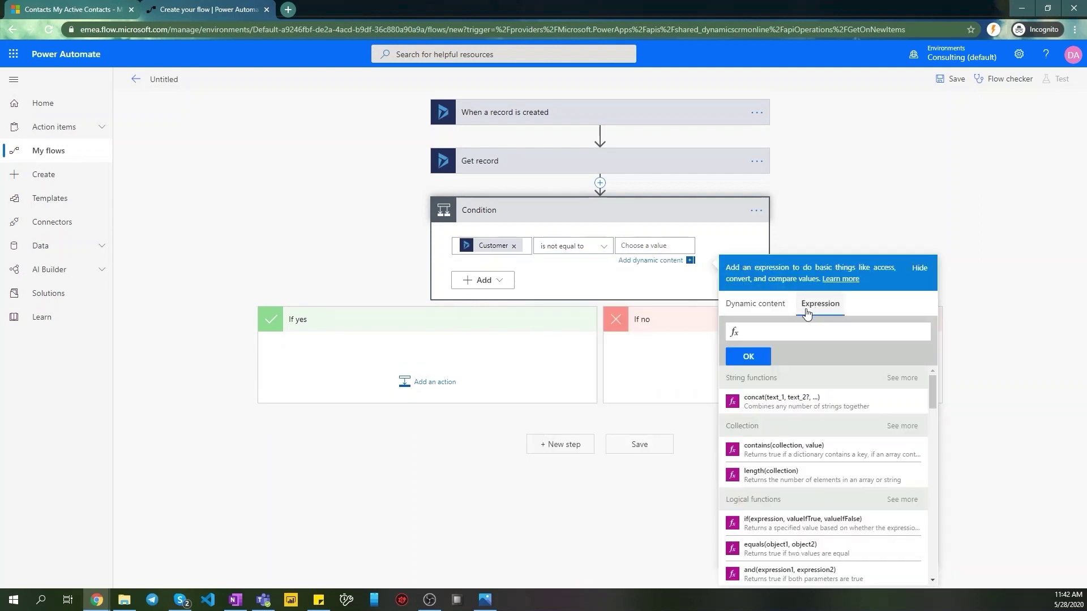
text(null)
click(758, 356)
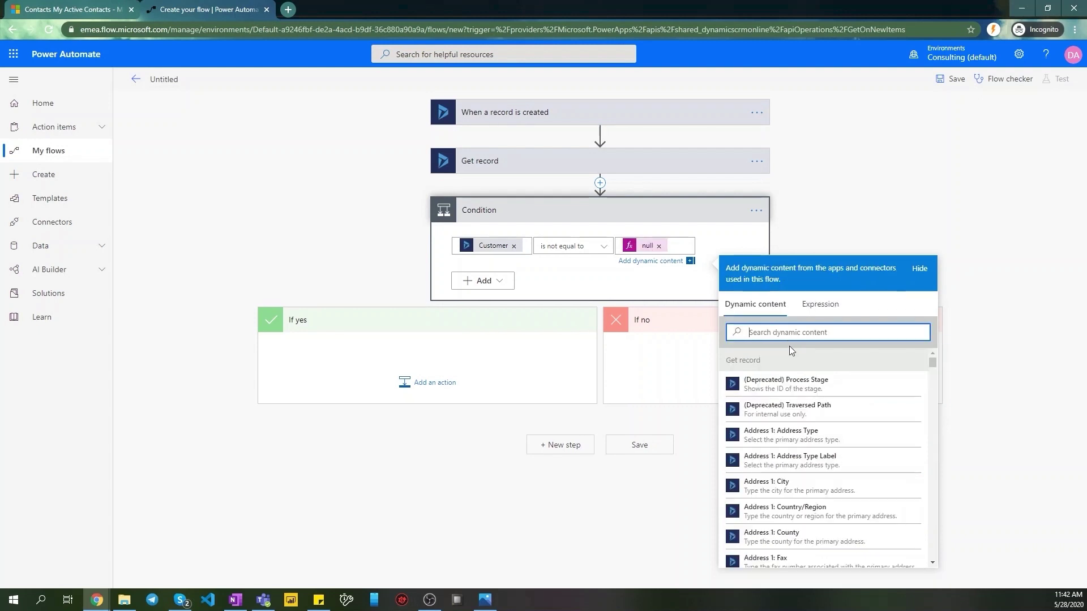
Add a Teams Post a message (V3) action to the If yes branch
click(558, 300)
click(424, 372)
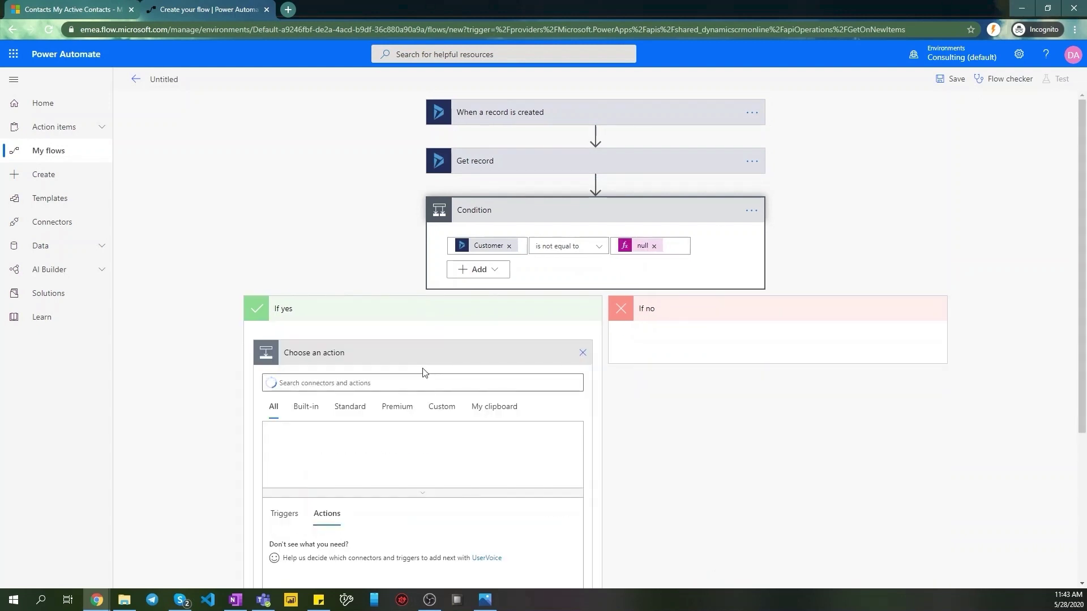
scroll(613, 381, down, 2)
scroll(627, 358, down, 1)
scroll(459, 410, down, 3)
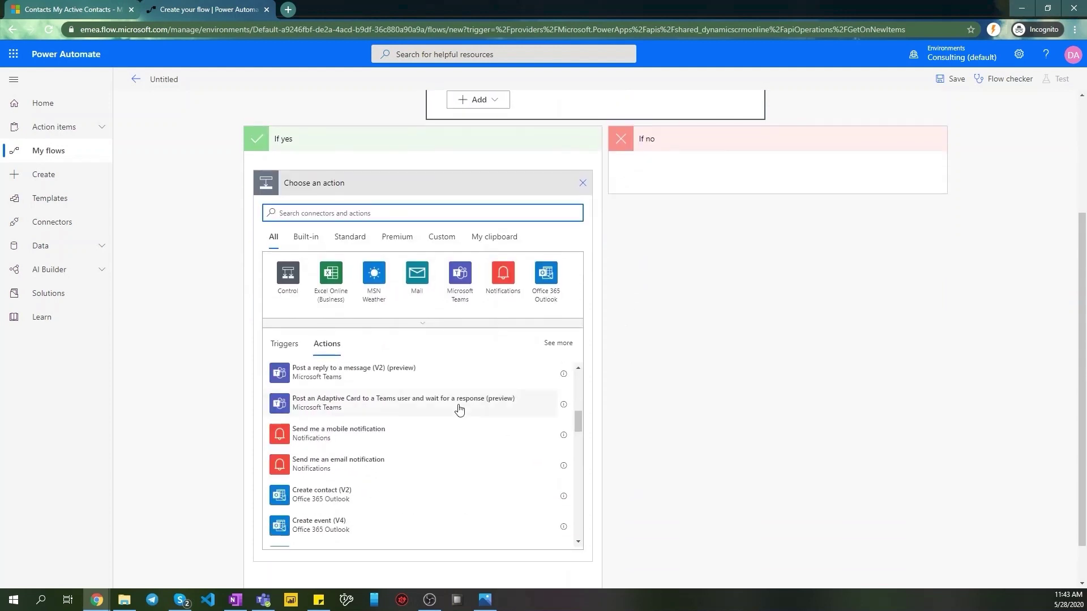
scroll(407, 447, up, 3)
scroll(391, 467, down, 1)
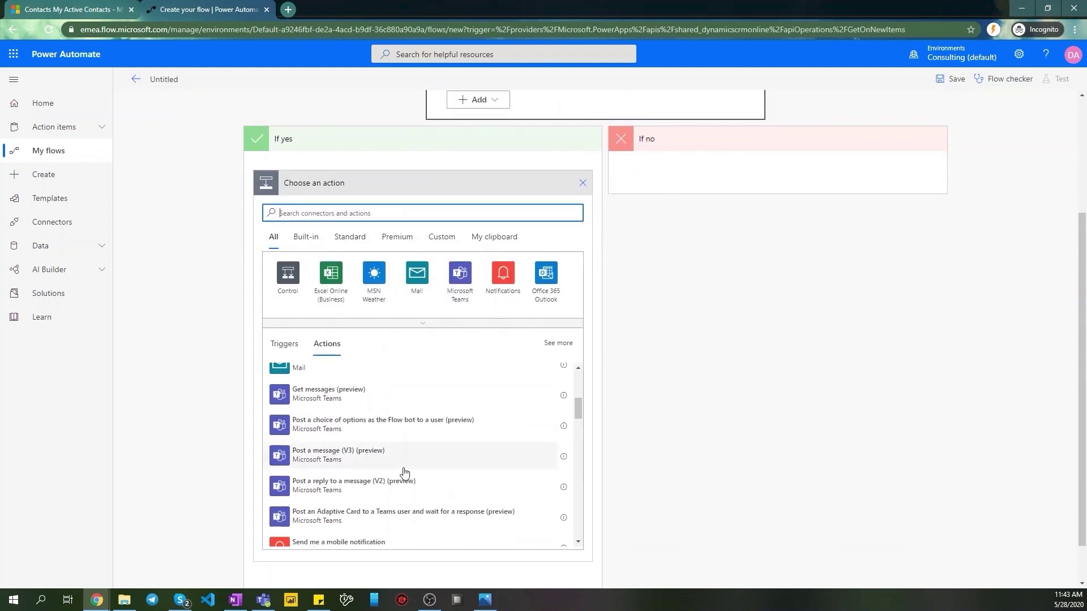
click(311, 457)
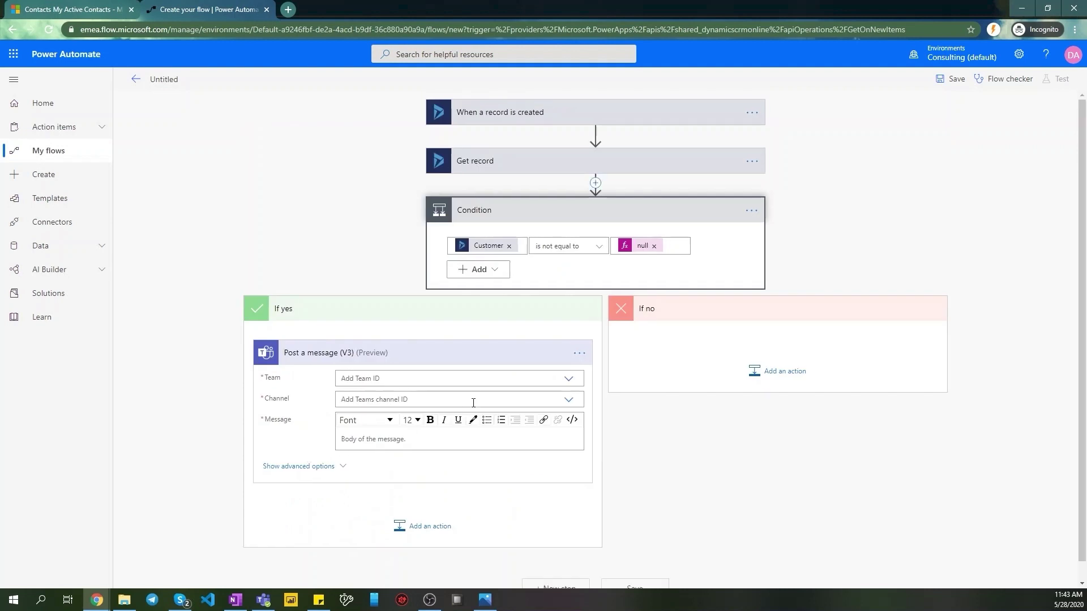
Post the message to the Consulting team's Sales Team channel
click(567, 379)
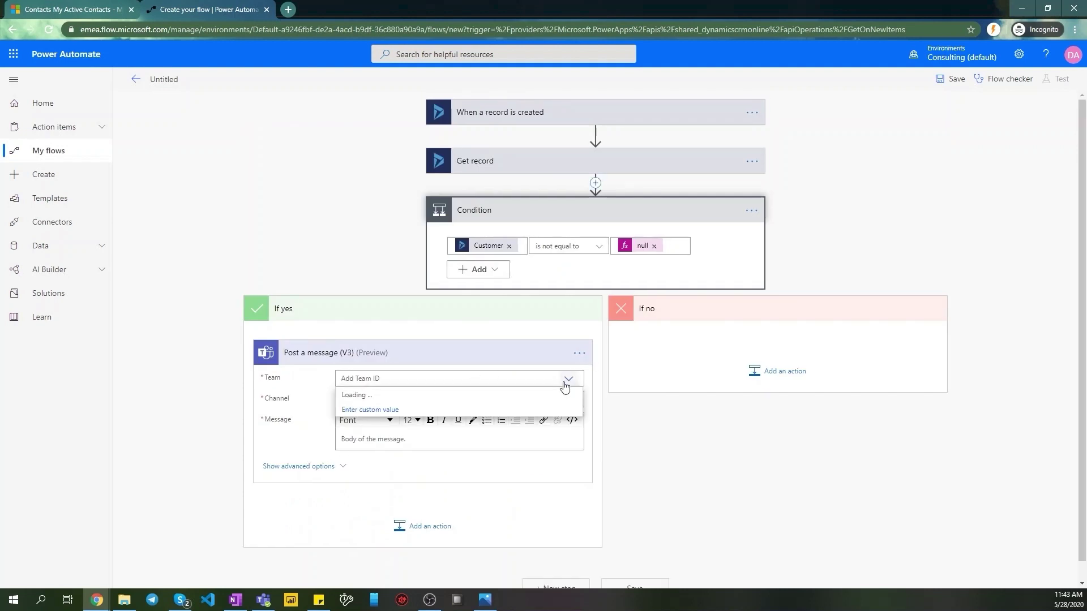
click(355, 396)
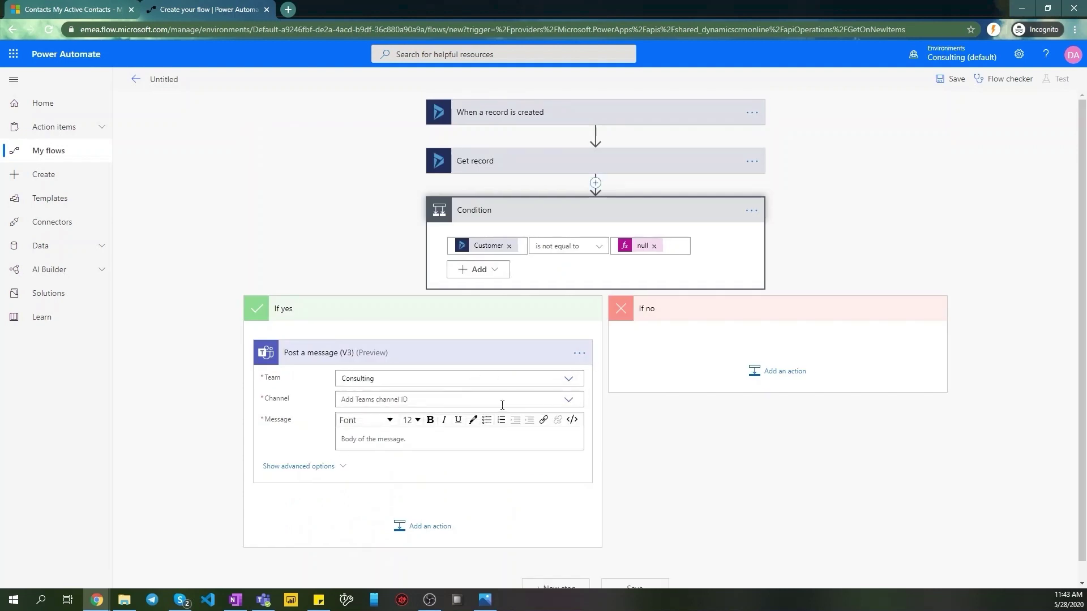
click(502, 405)
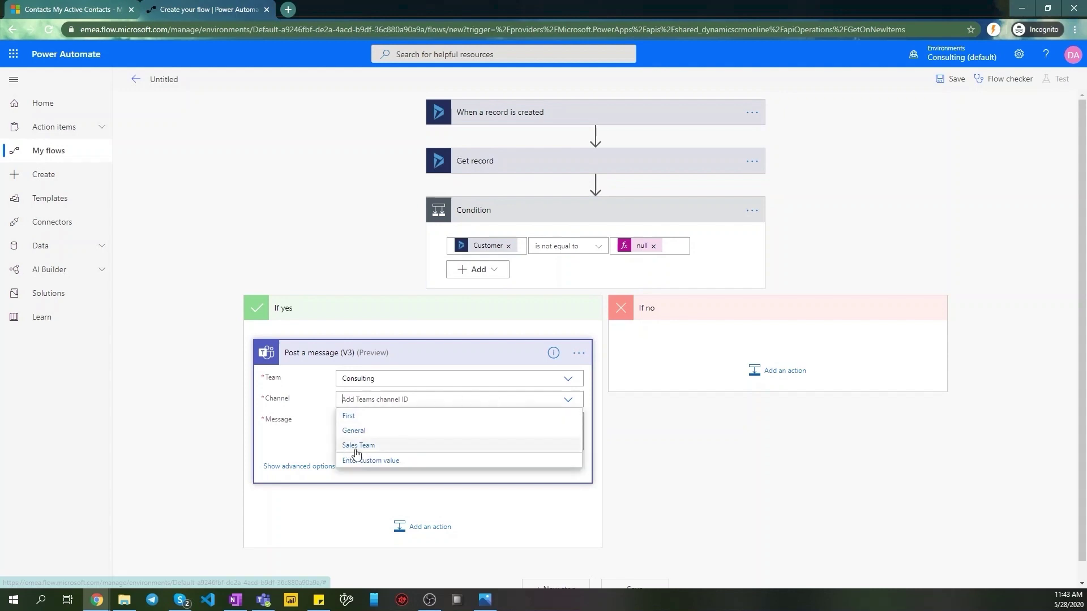
click(357, 448)
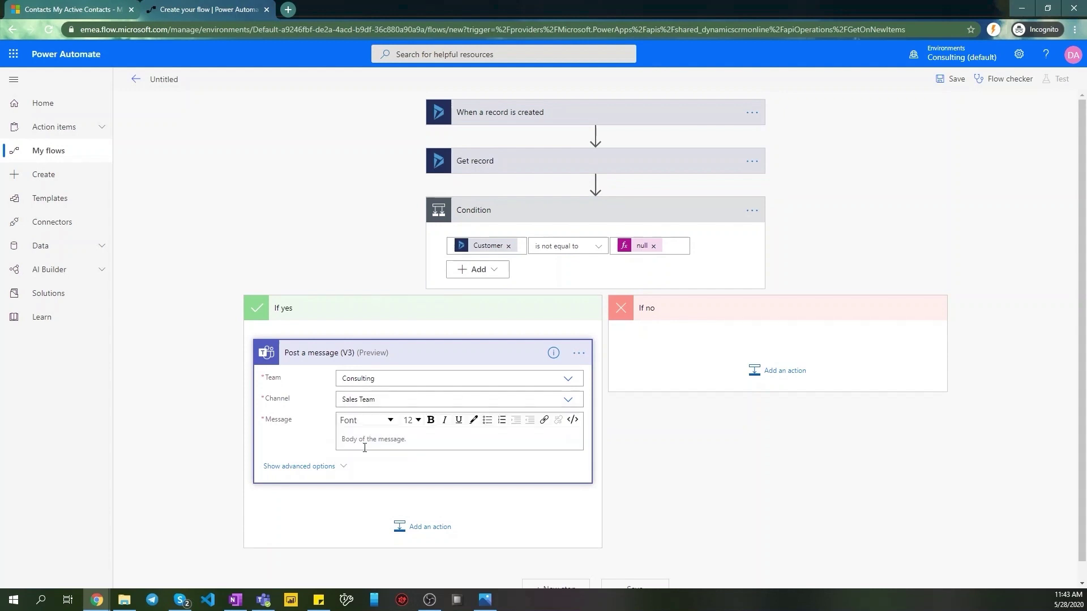
Write the message 'A new case [Case Title] was created for [Full Name]!'
click(415, 441)
scroll(430, 372, down, 2)
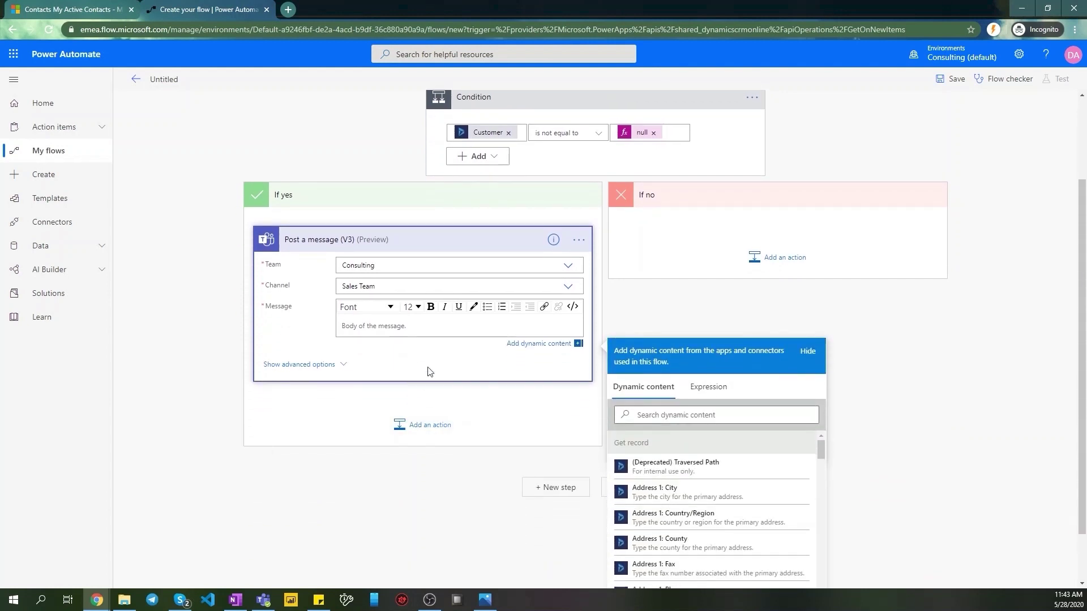
text(A new case -)
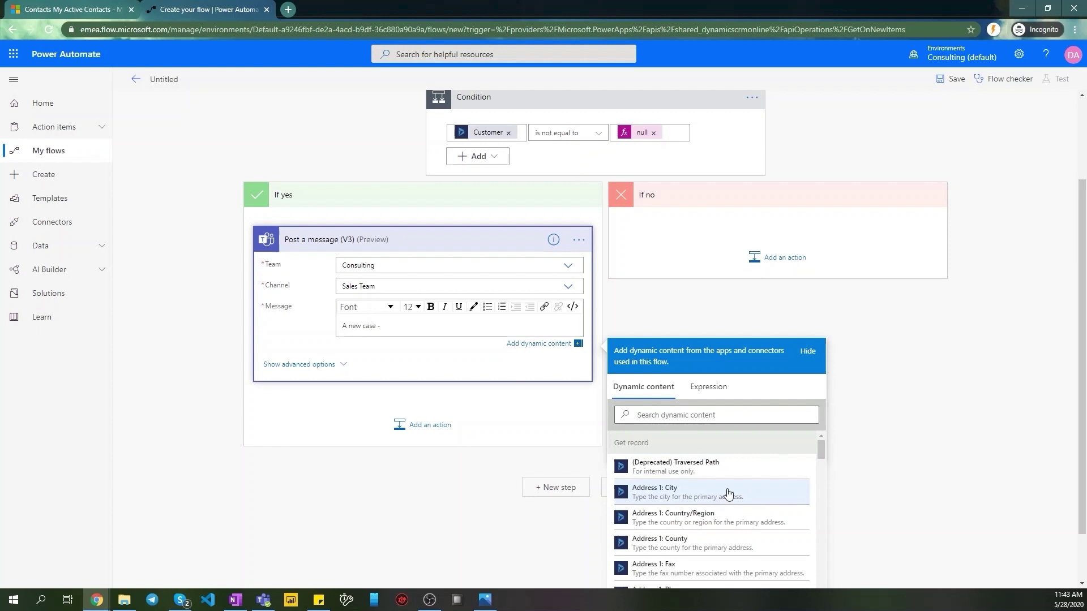
scroll(725, 489, down, 15)
scroll(723, 487, down, 10)
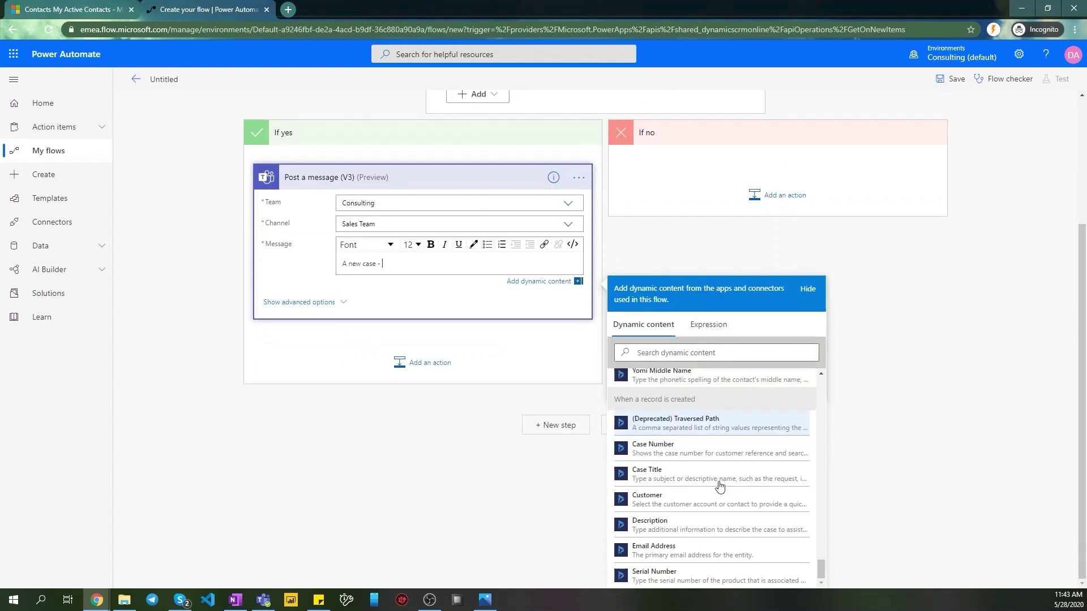
click(641, 477)
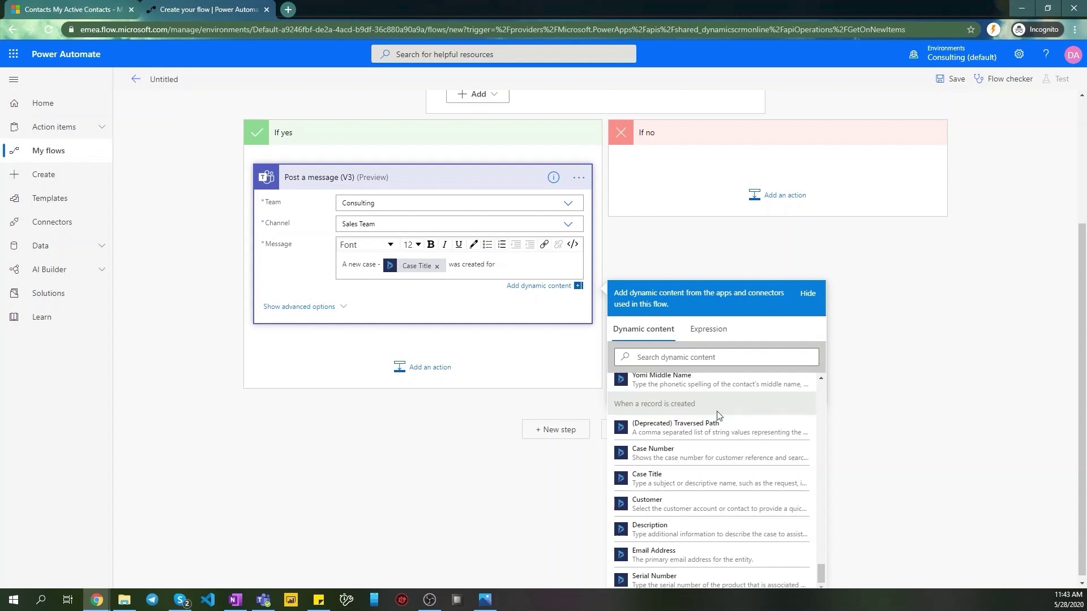
drag(820, 572, 798, 388)
scroll(646, 408, down, 15)
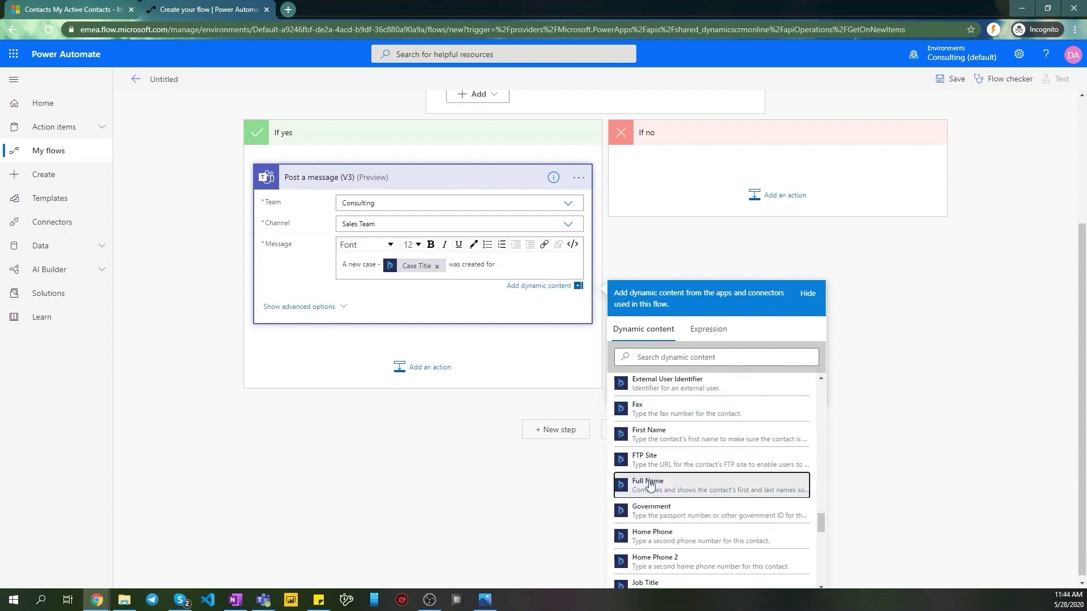
click(650, 486)
text(!)
click(282, 277)
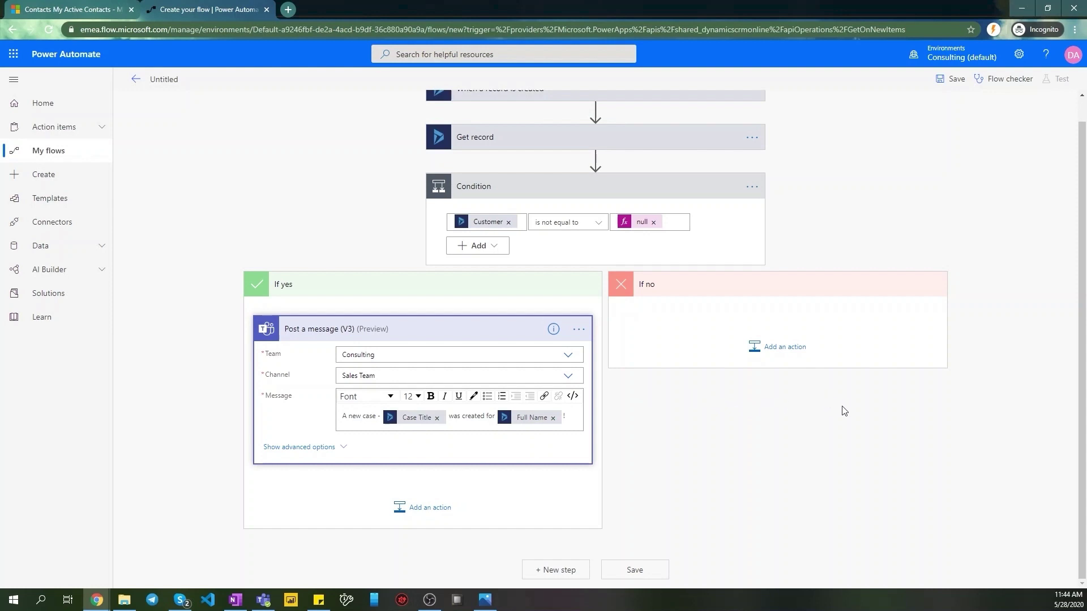
Save the flow and start a test where you perform the trigger action yourself
scroll(845, 410, up, 1)
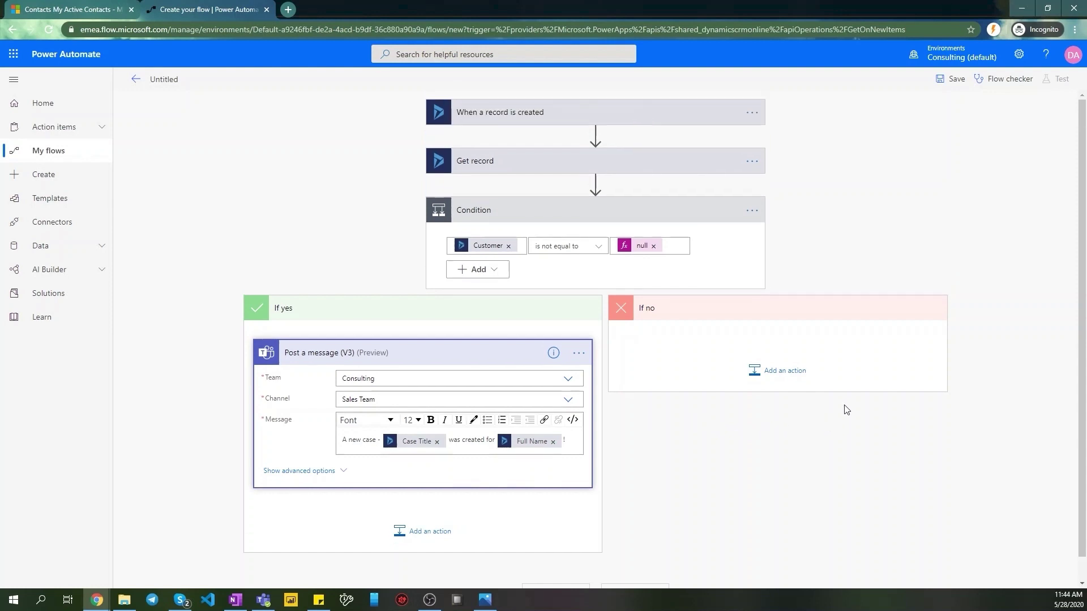
click(944, 81)
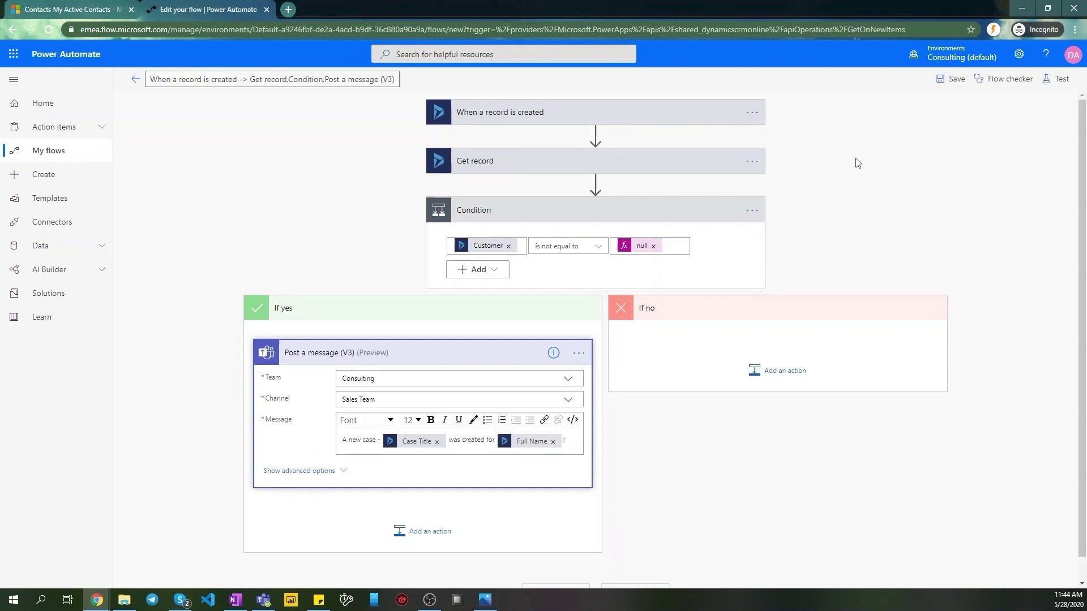
click(1056, 80)
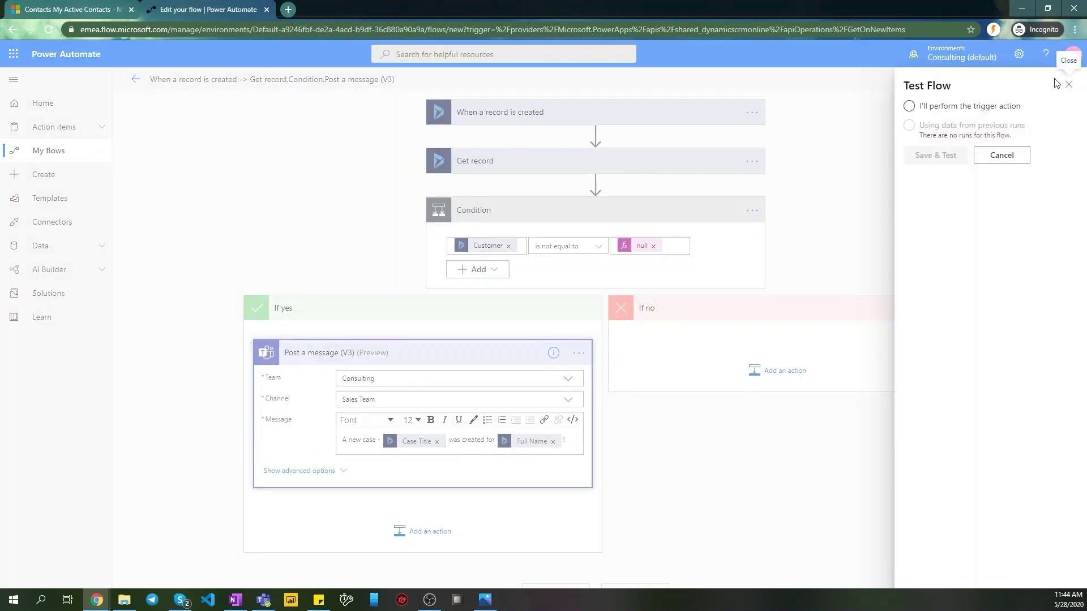
click(952, 112)
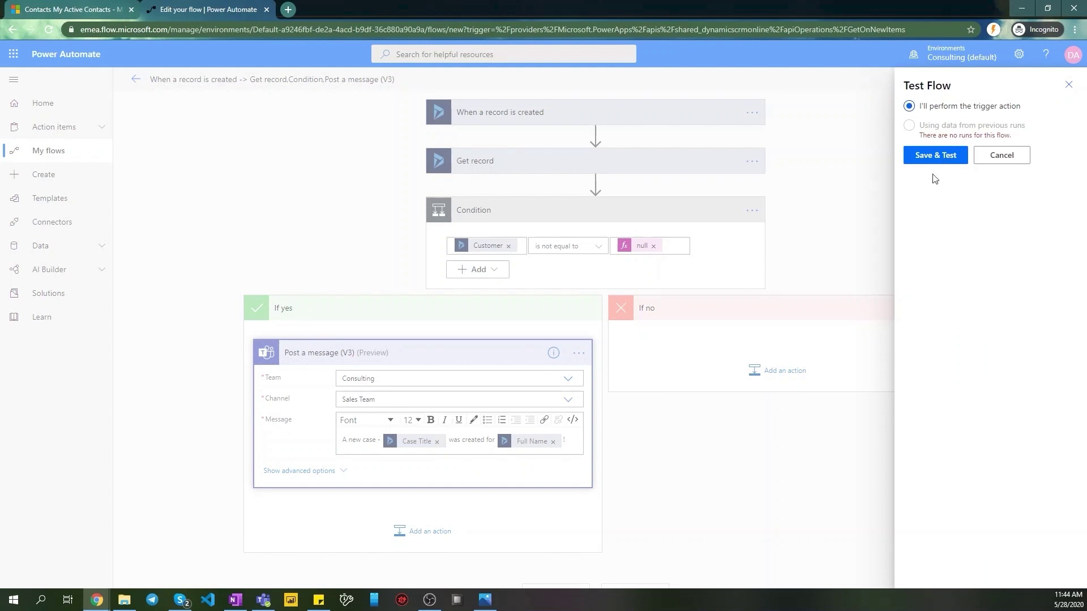
click(932, 159)
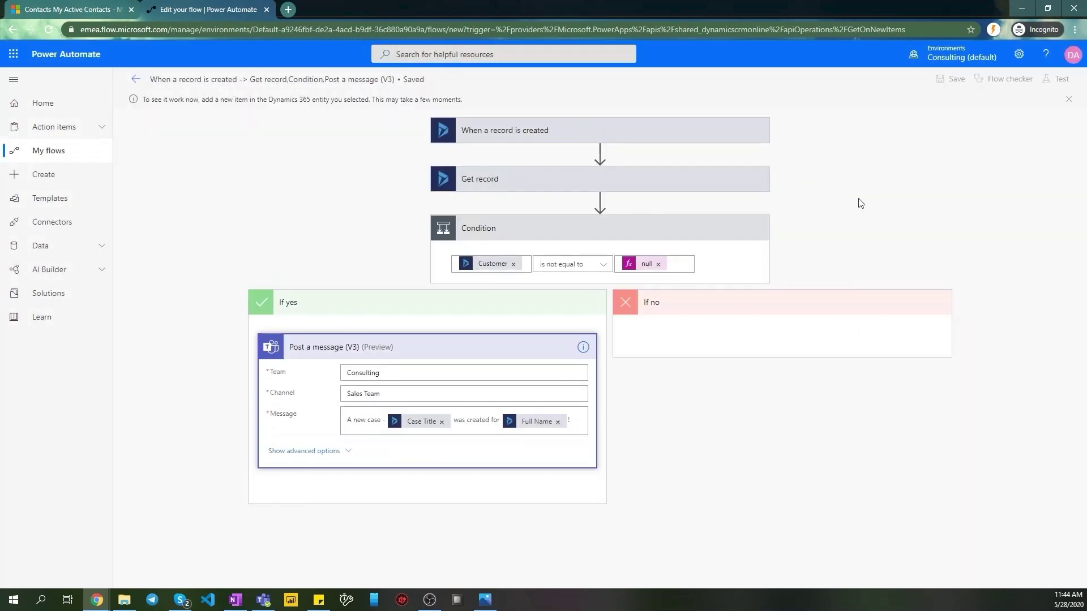
From the Sales Team Dynamics tab, save a new 'Help ASAP' case for the sample contact
key(alt+Tab)
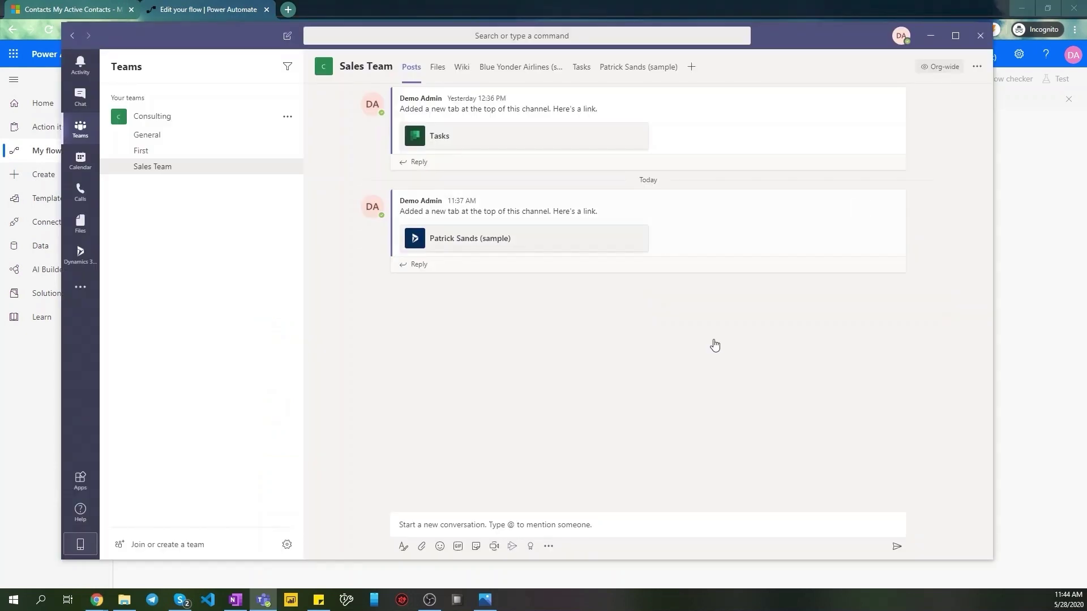
click(638, 68)
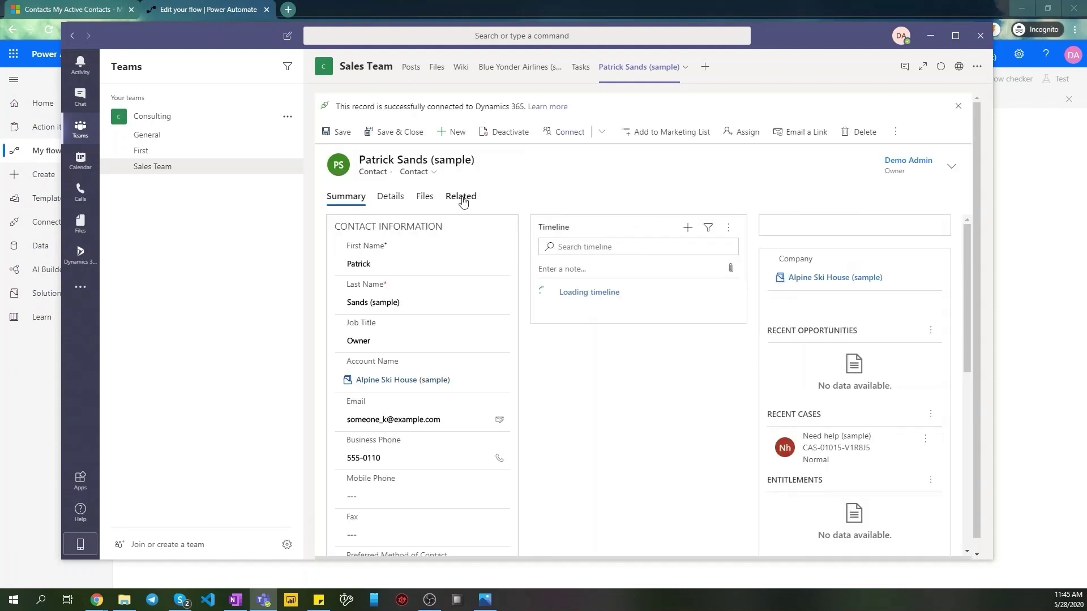
click(461, 197)
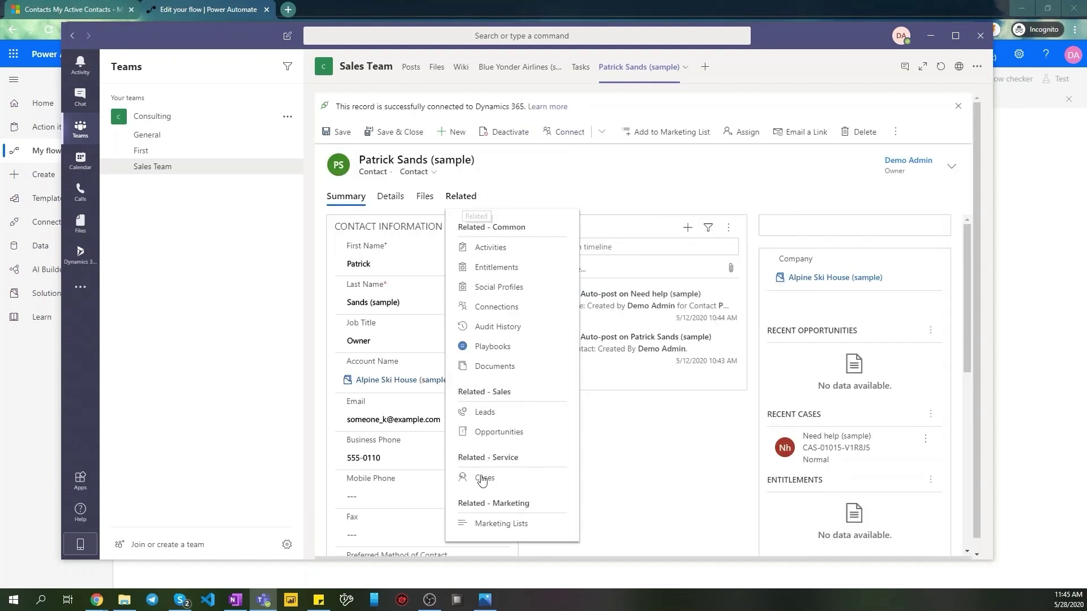
click(484, 477)
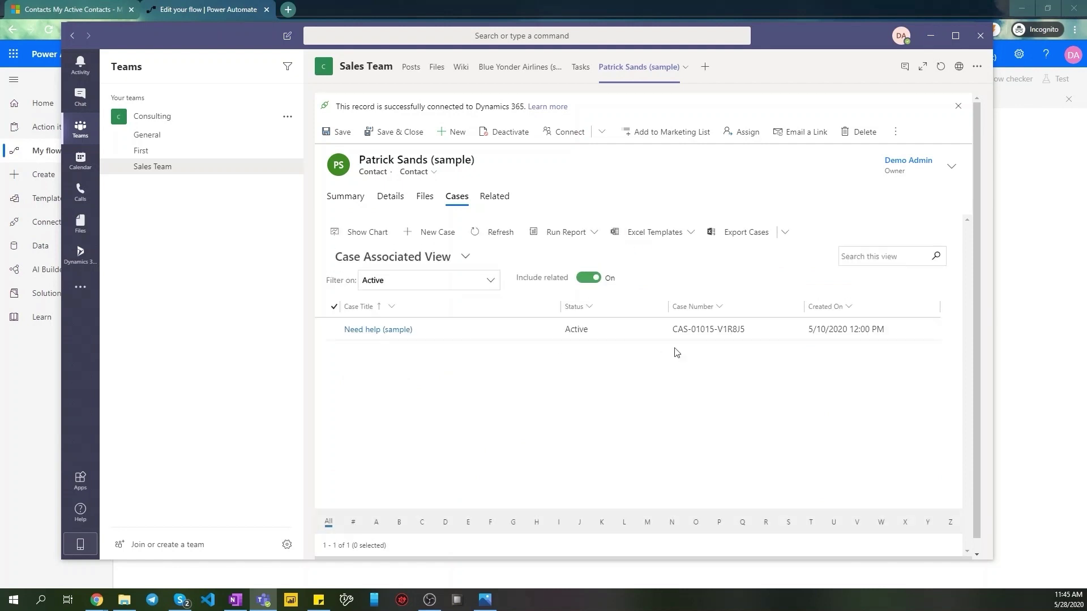
click(429, 232)
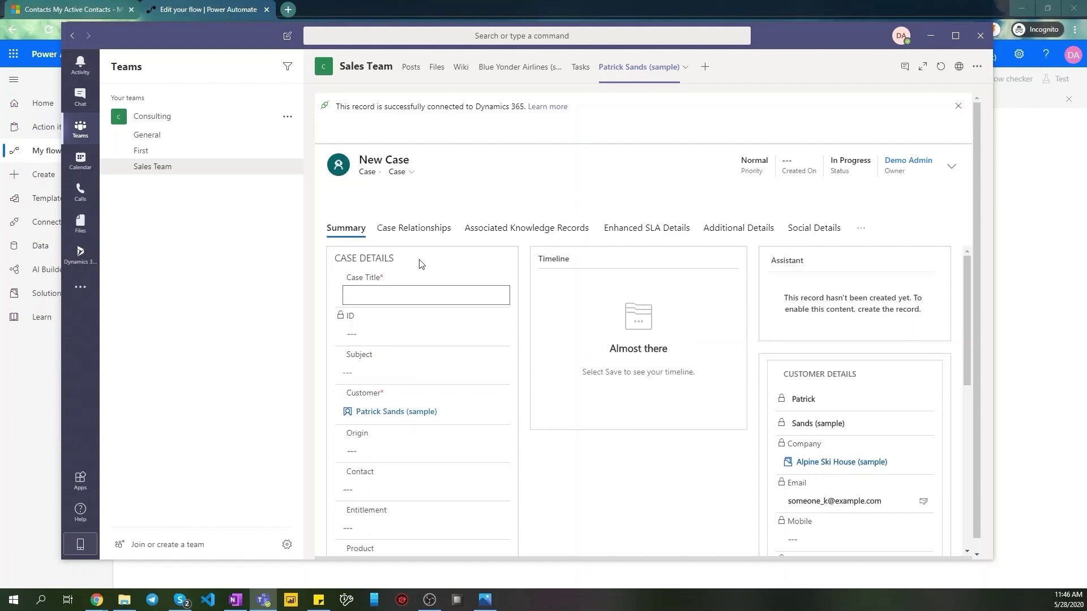
text(Help ASAP)
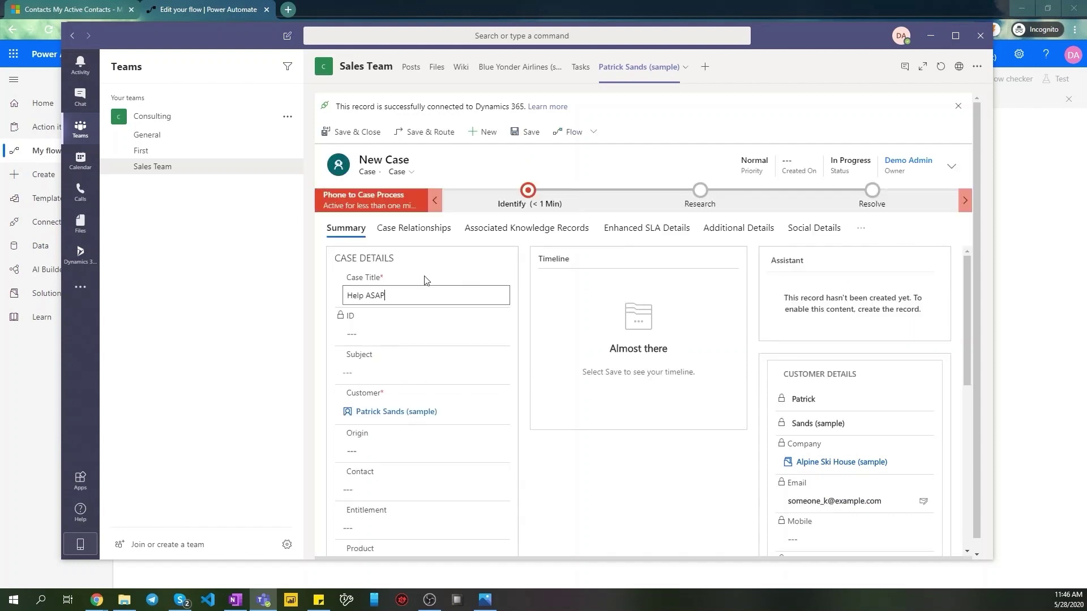
click(353, 132)
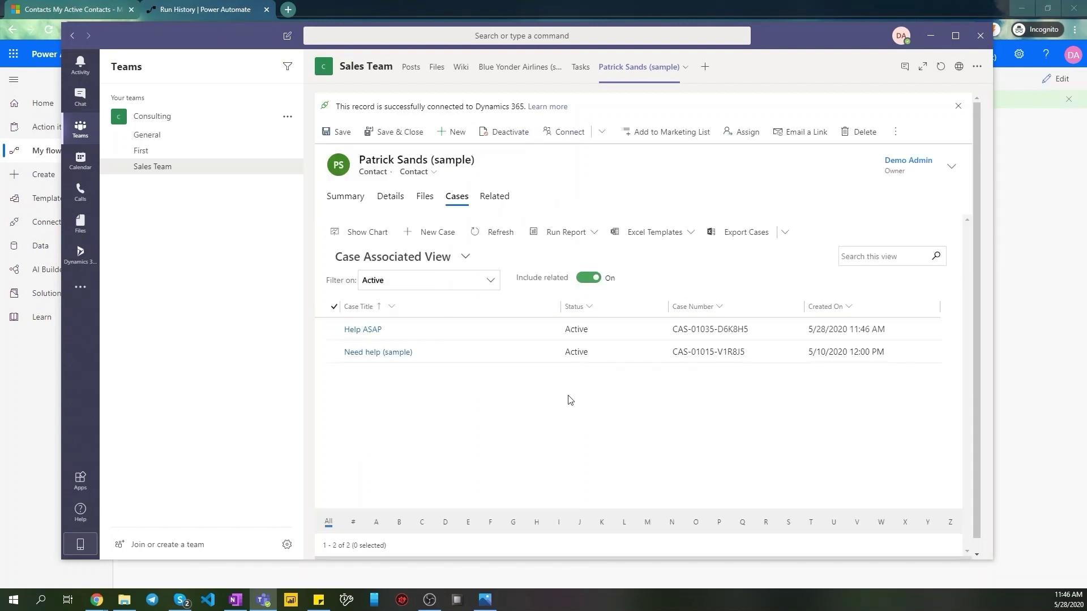
Check the flow's run result, then return to Teams and show the Sales Team posts
click(930, 35)
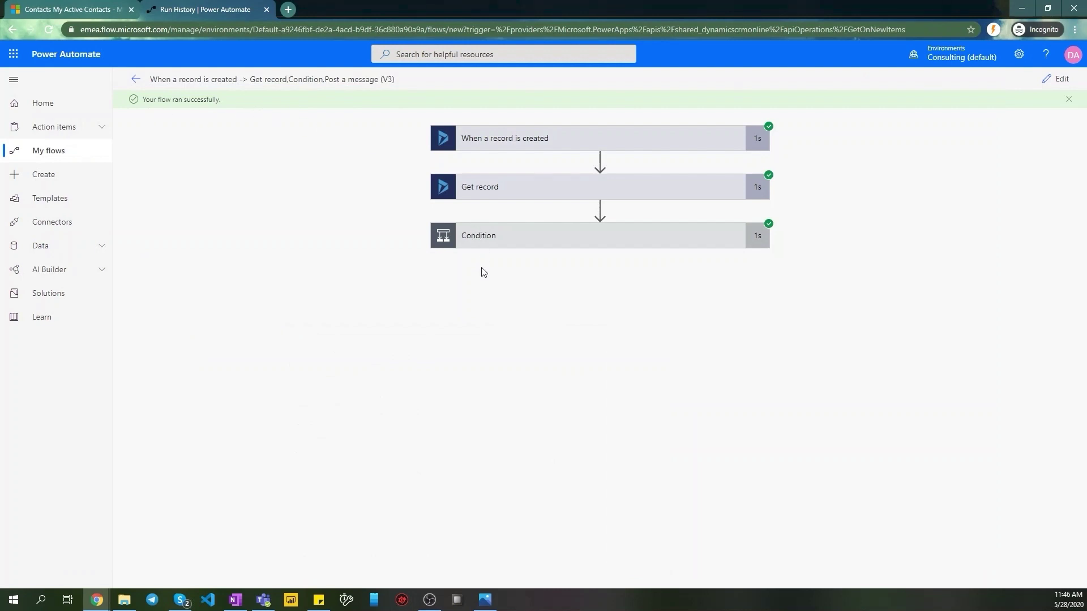
click(263, 600)
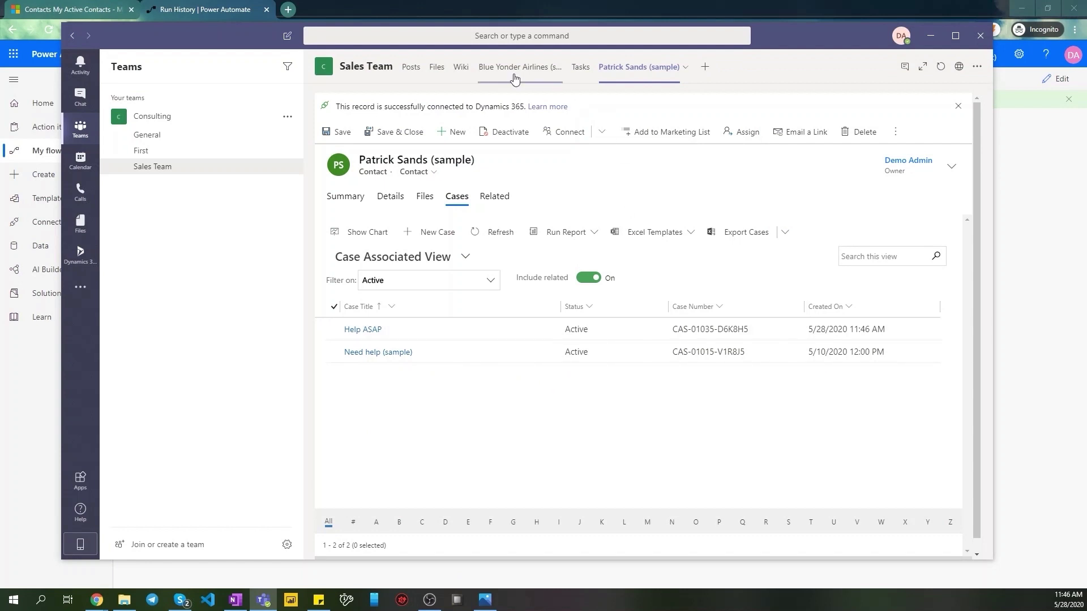
click(409, 68)
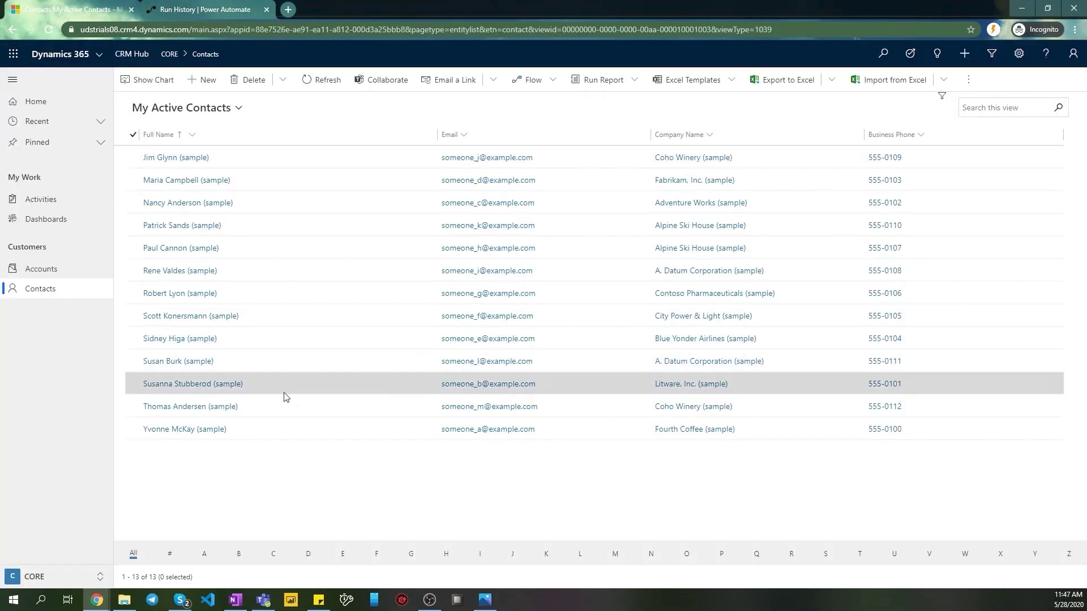
Open a contact from My Active Contacts and save a new 'Return the item' case for it
double_click(321, 177)
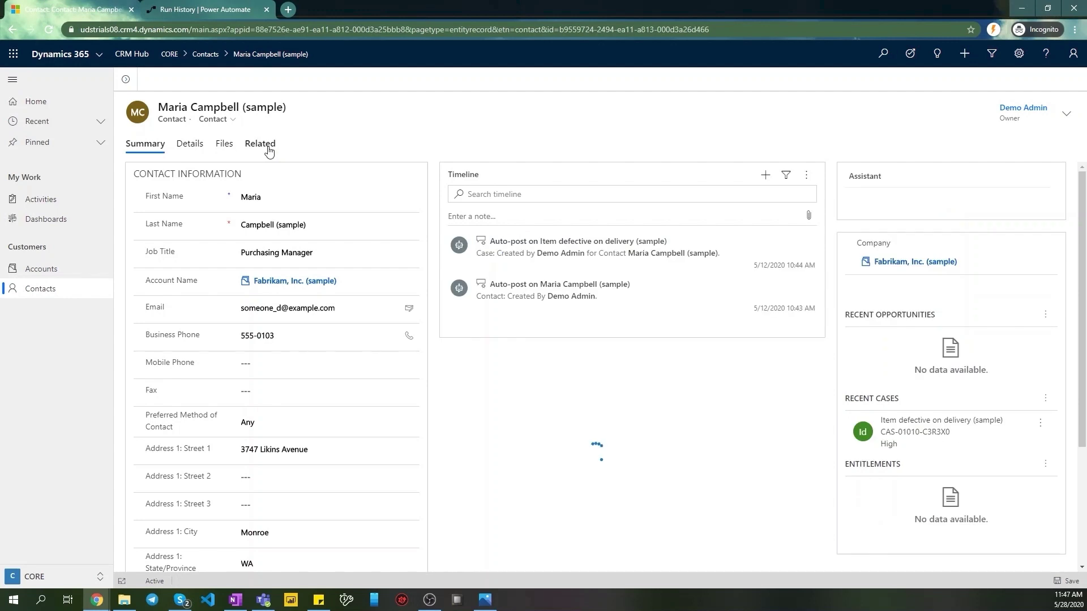
click(269, 149)
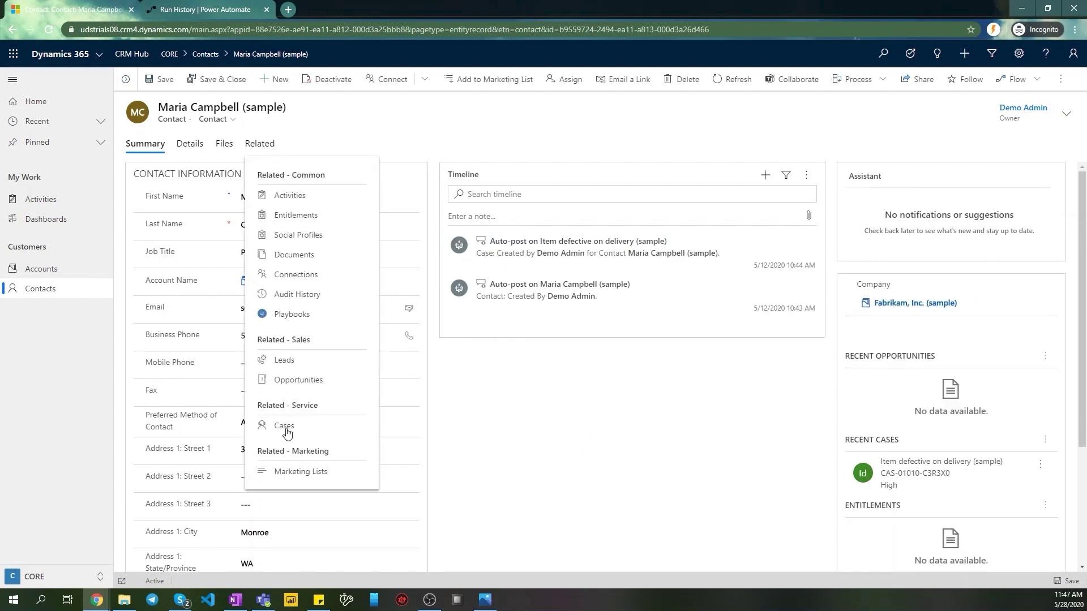
click(287, 430)
click(226, 178)
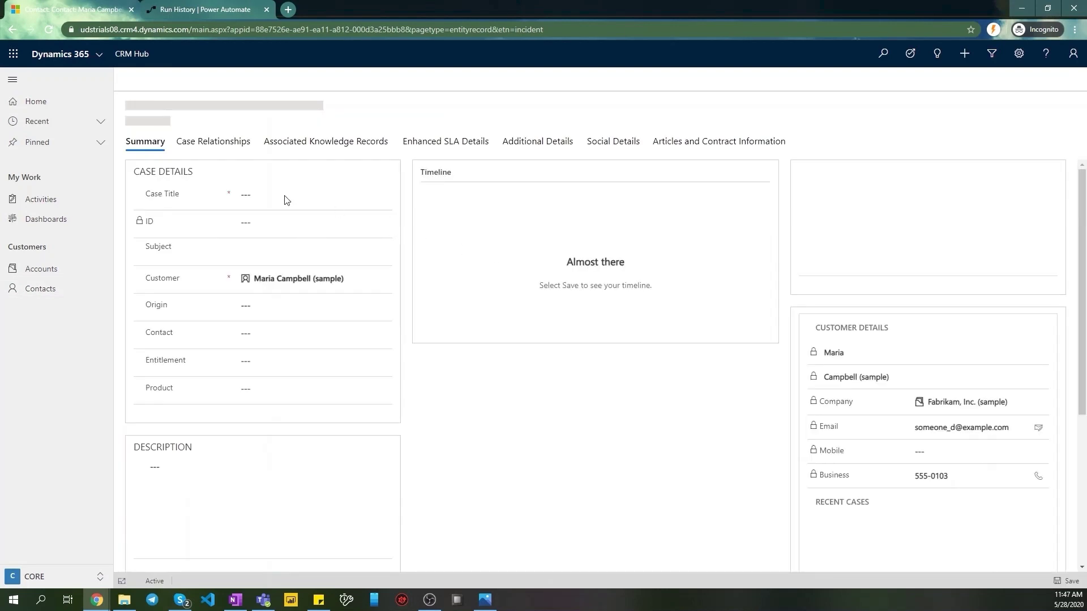
click(285, 229)
text(Rer)
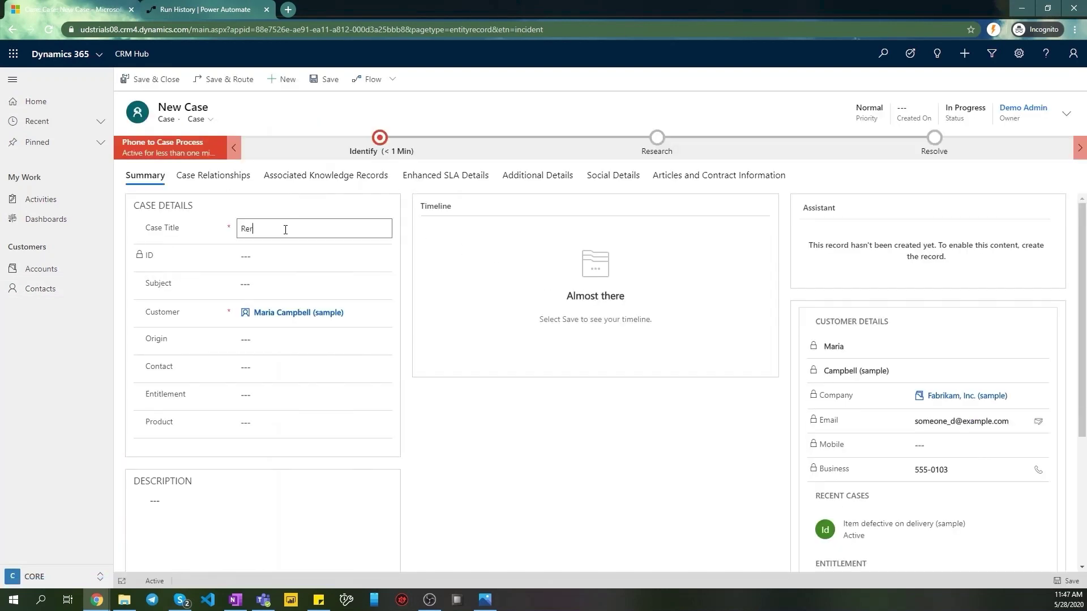
click(325, 79)
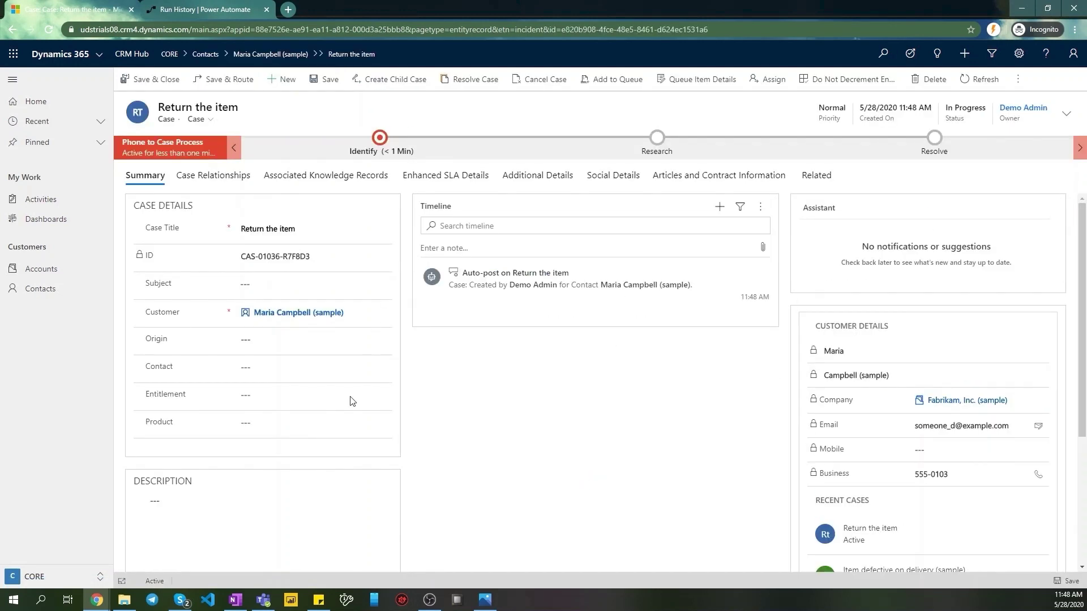
Refresh the Sales Team posts in Teams by switching to General and back
click(262, 601)
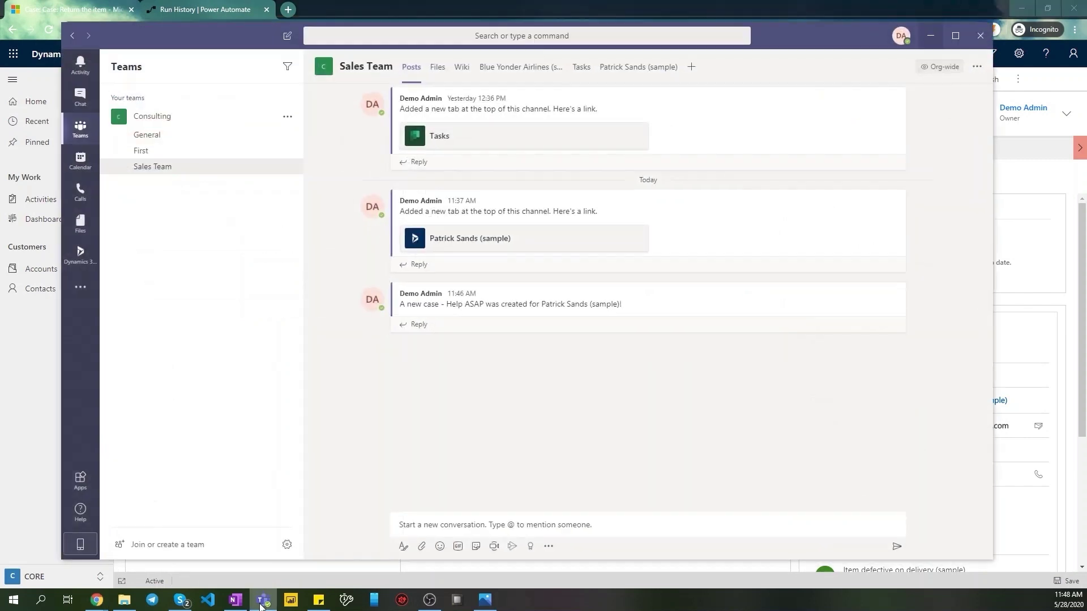
click(174, 137)
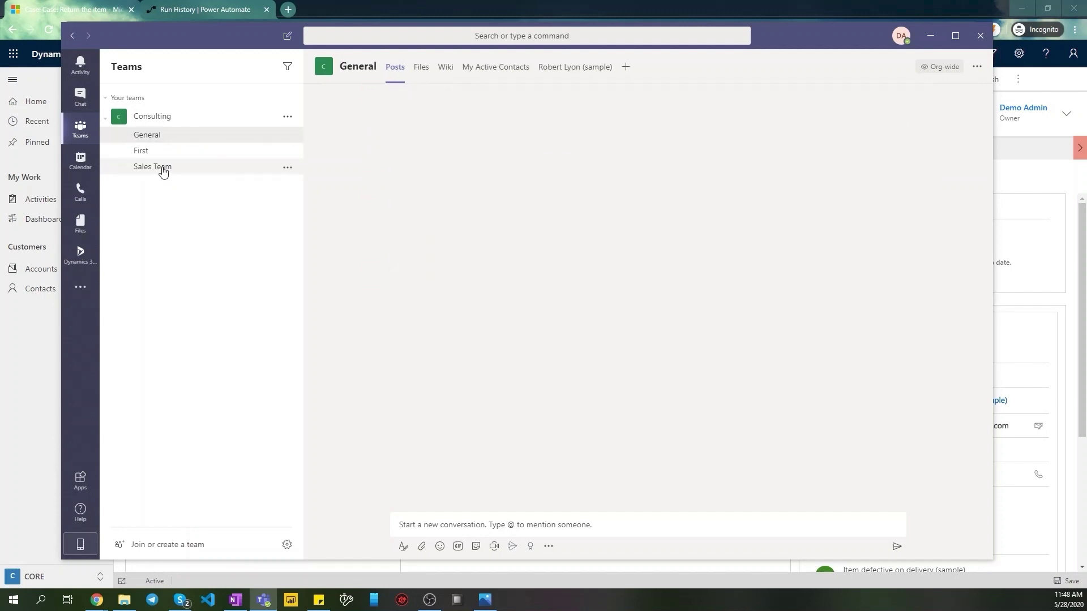
click(163, 172)
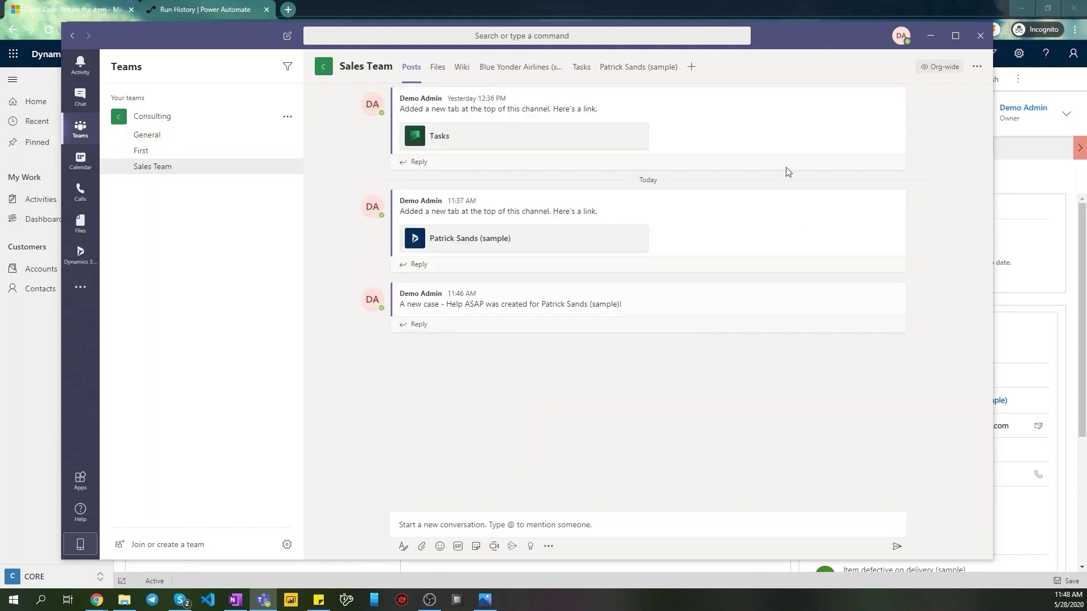
mouse_move(955, 163)
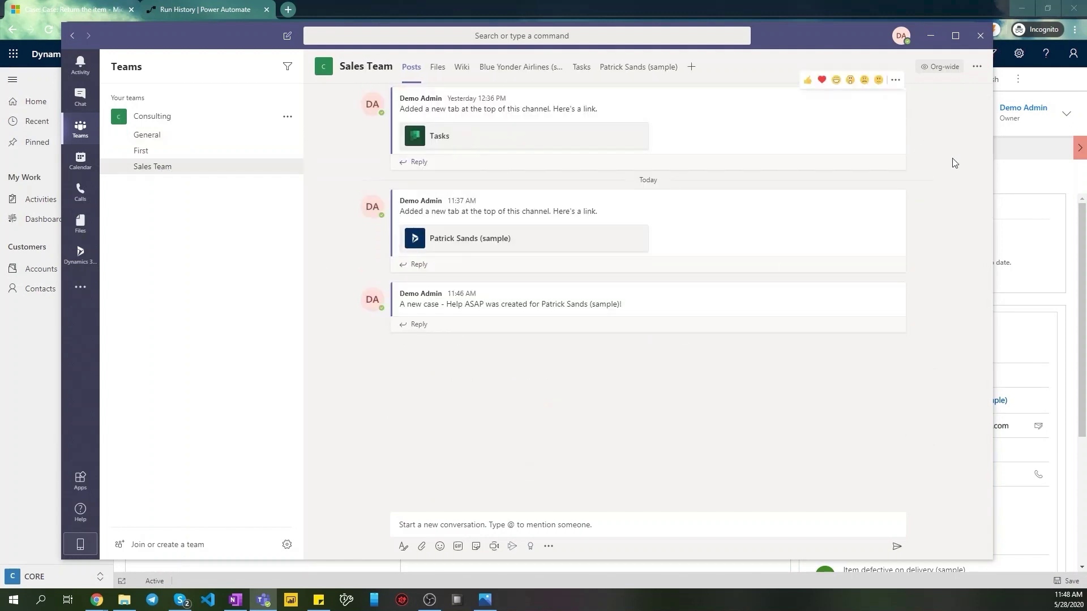